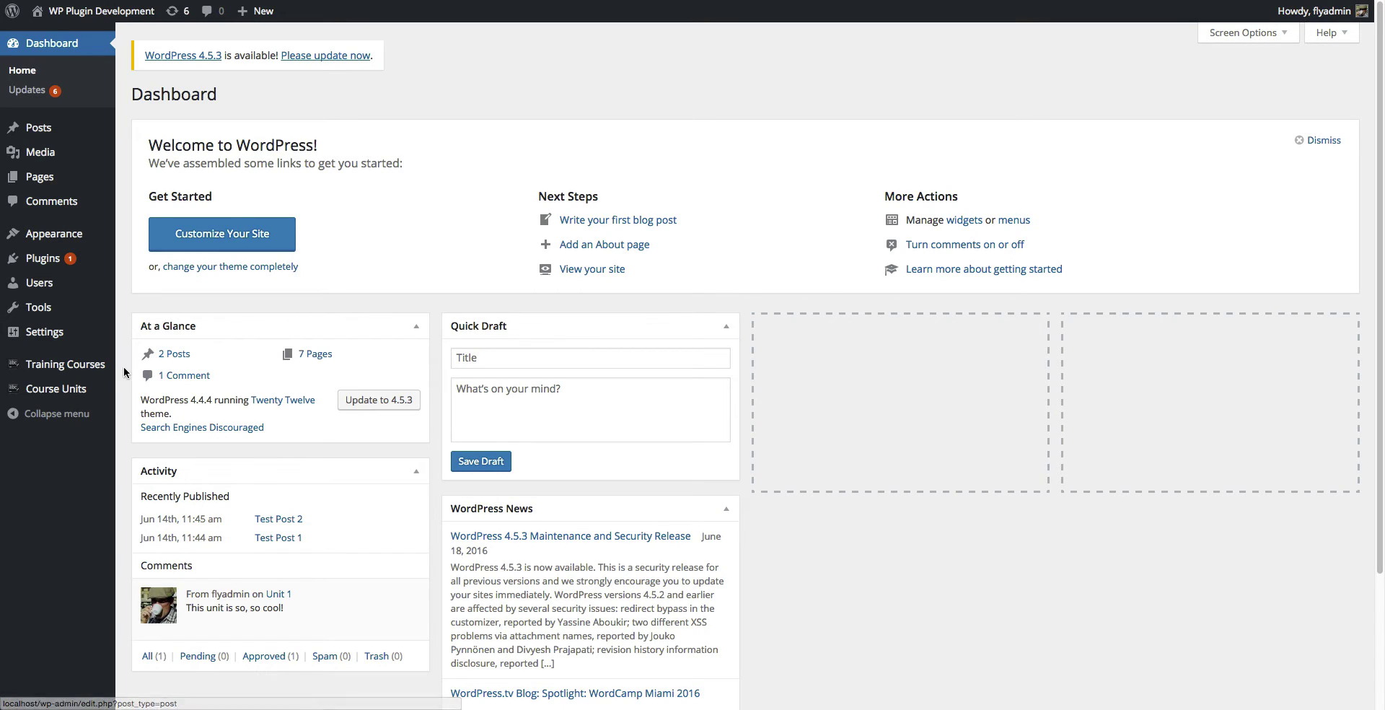
# Step: Open the settings of the existing Facebook Marketing training course for editing
pyautogui.moveTo(83, 369)
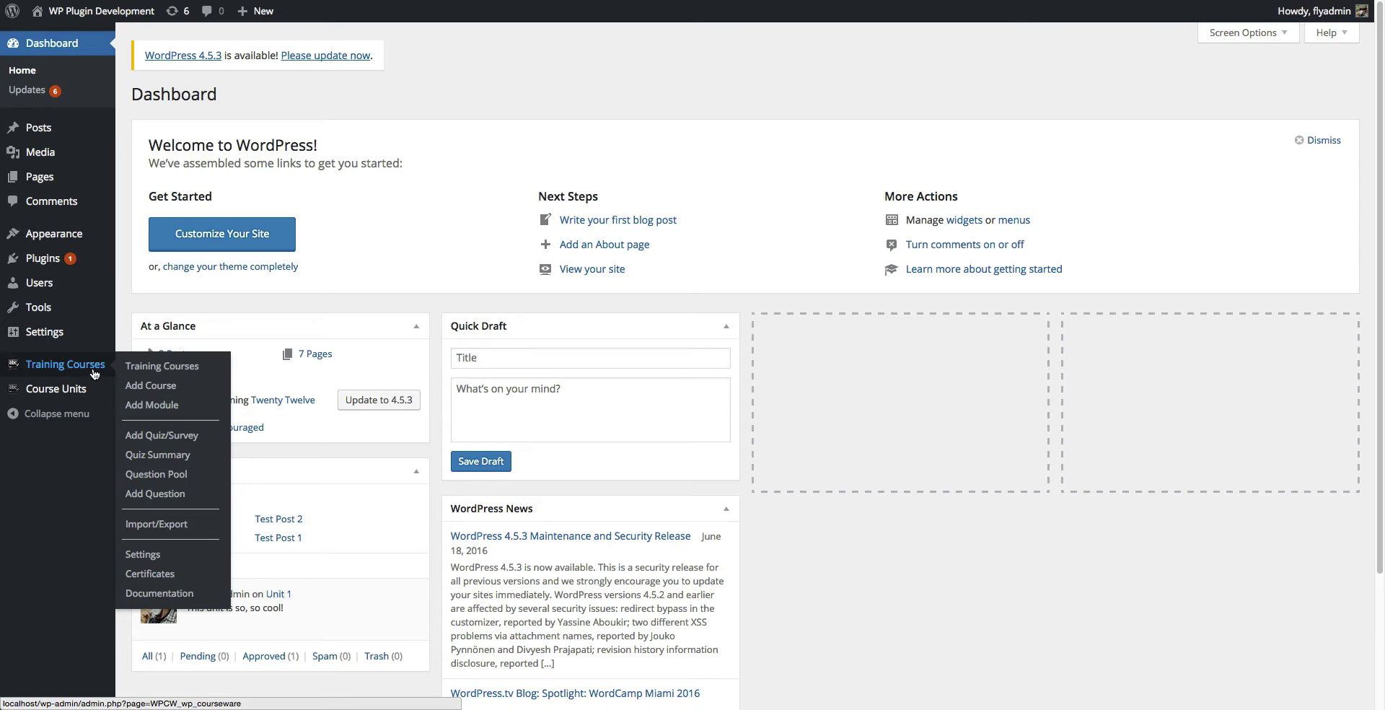
pyautogui.click(156, 385)
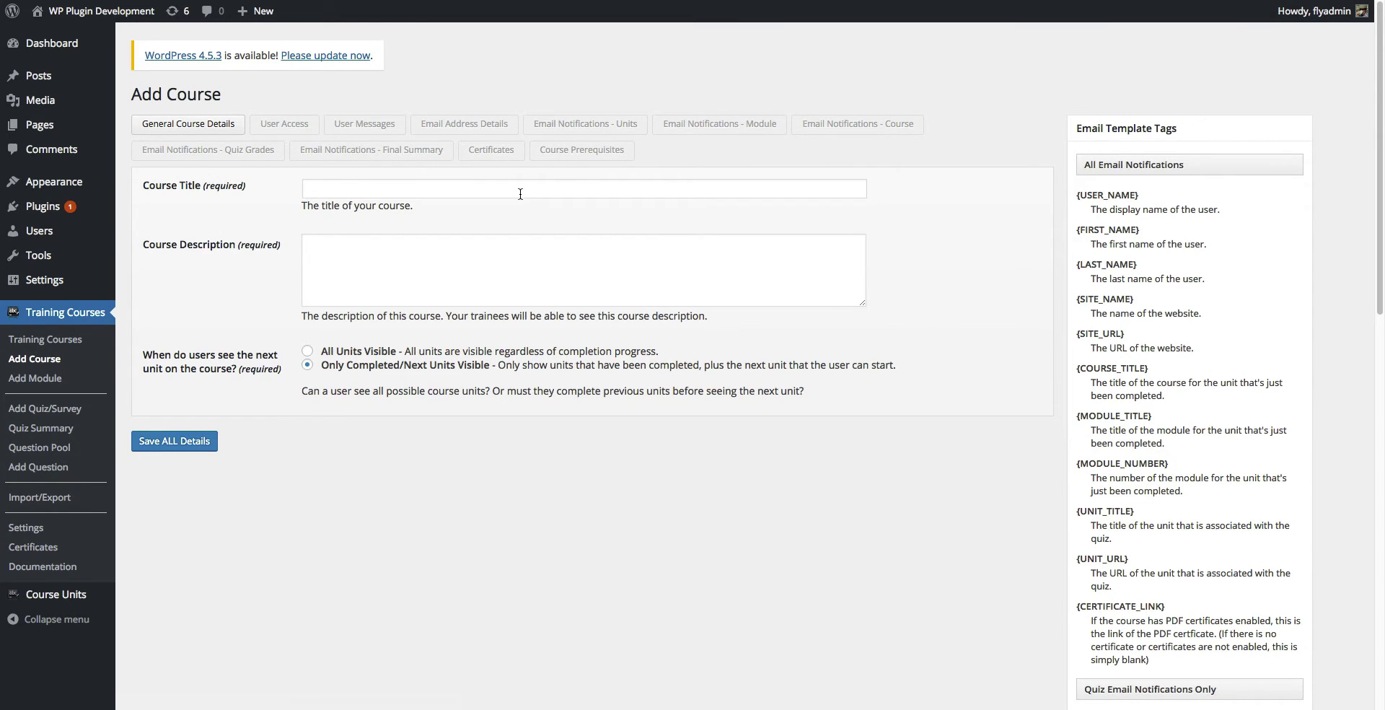
pyautogui.click(72, 340)
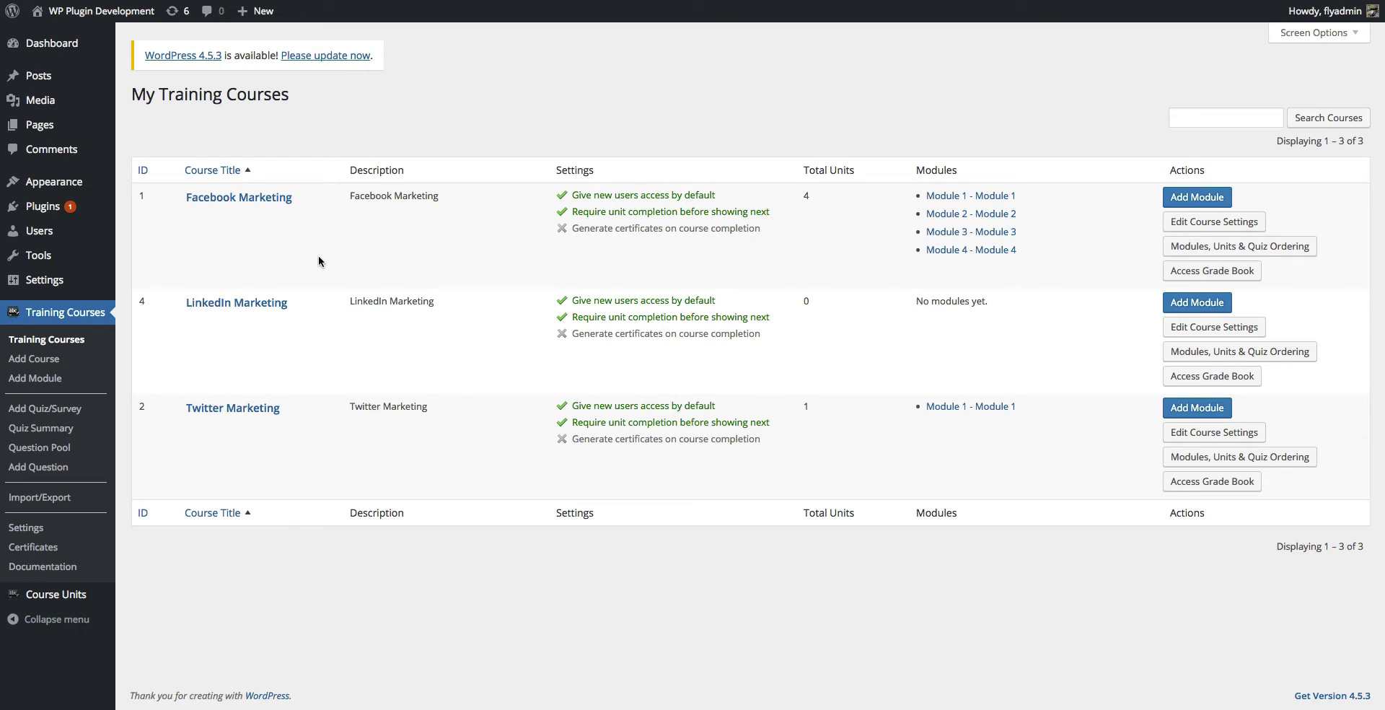
pyautogui.click(1181, 227)
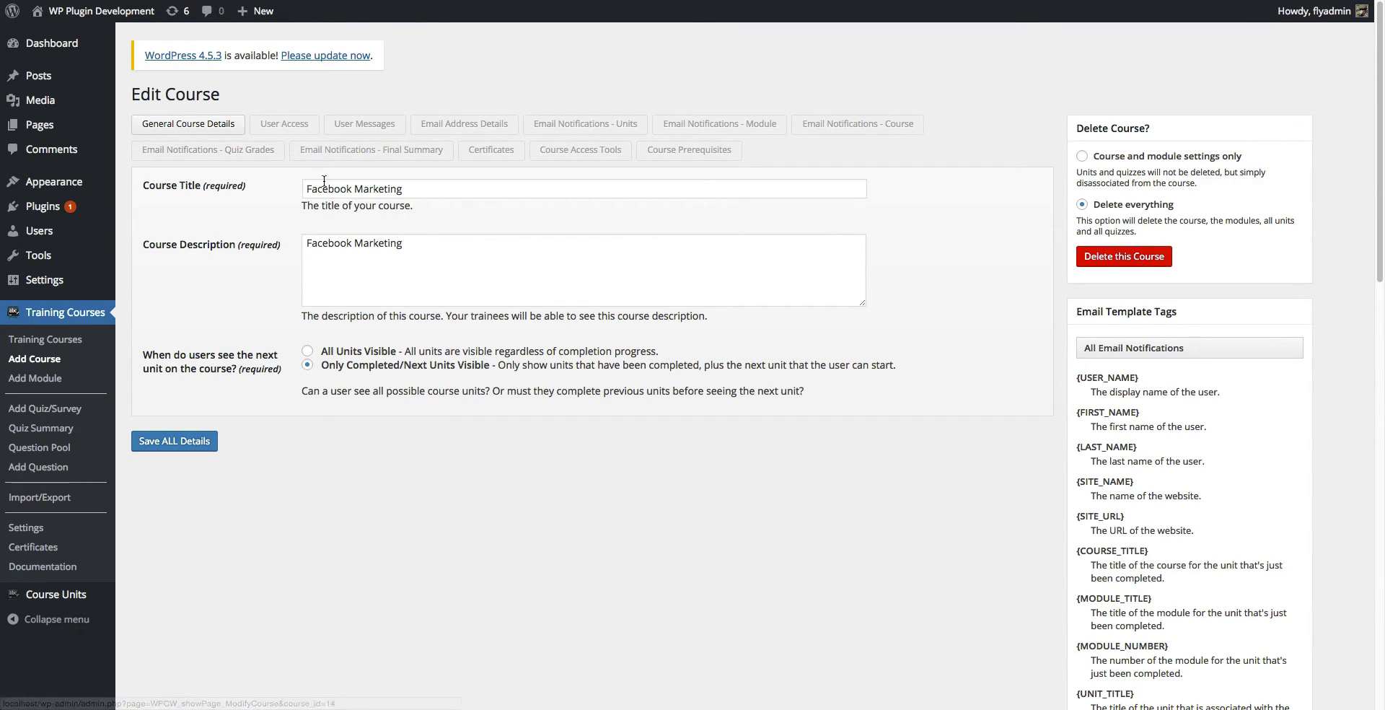
# Step: Review the course title, description and both unit visibility options, ending on Only Completed/Next Units Visible
pyautogui.click(430, 192)
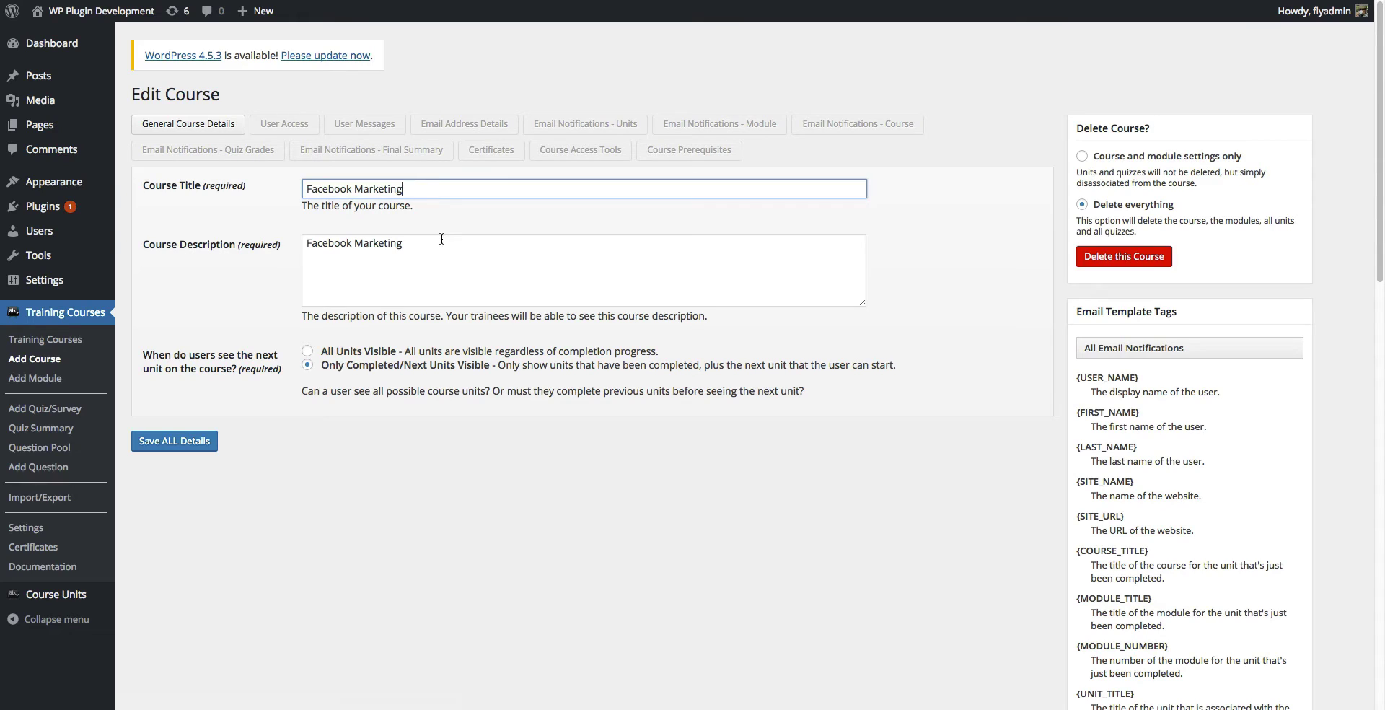
pyautogui.click(501, 250)
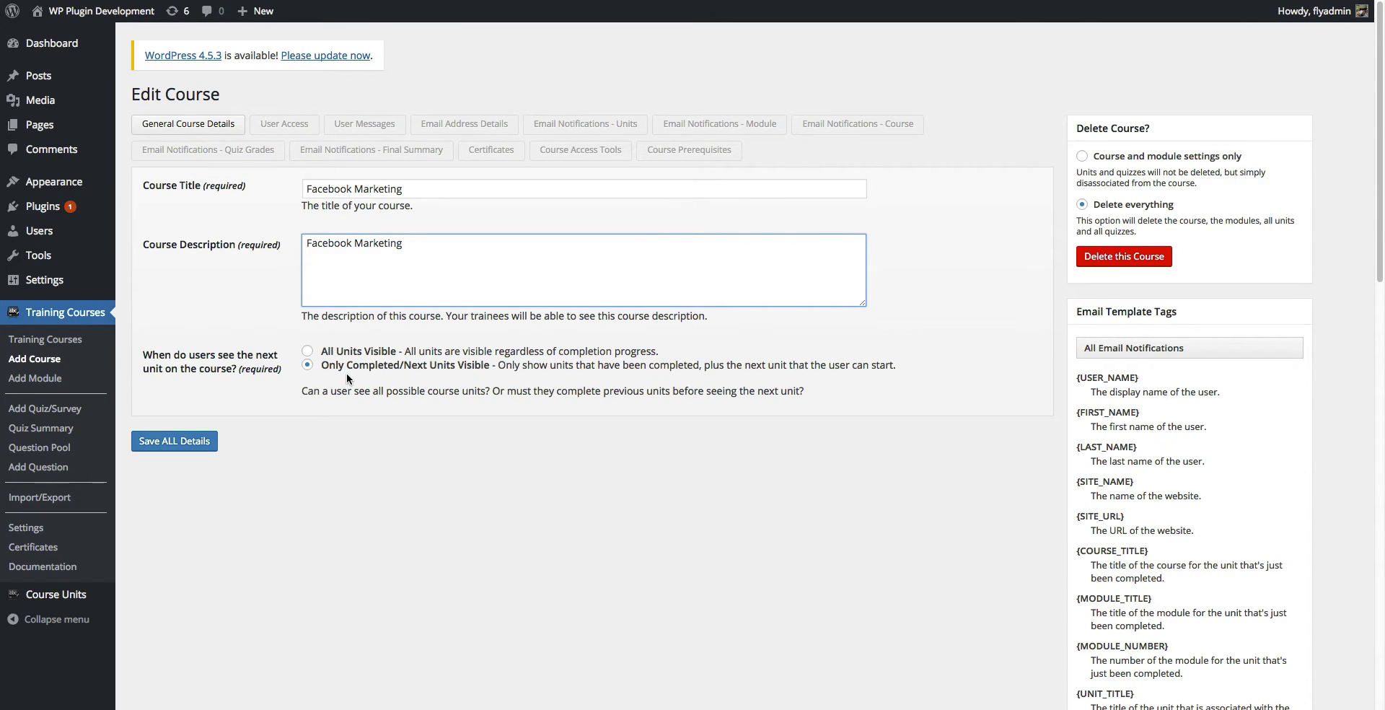
pyautogui.click(308, 351)
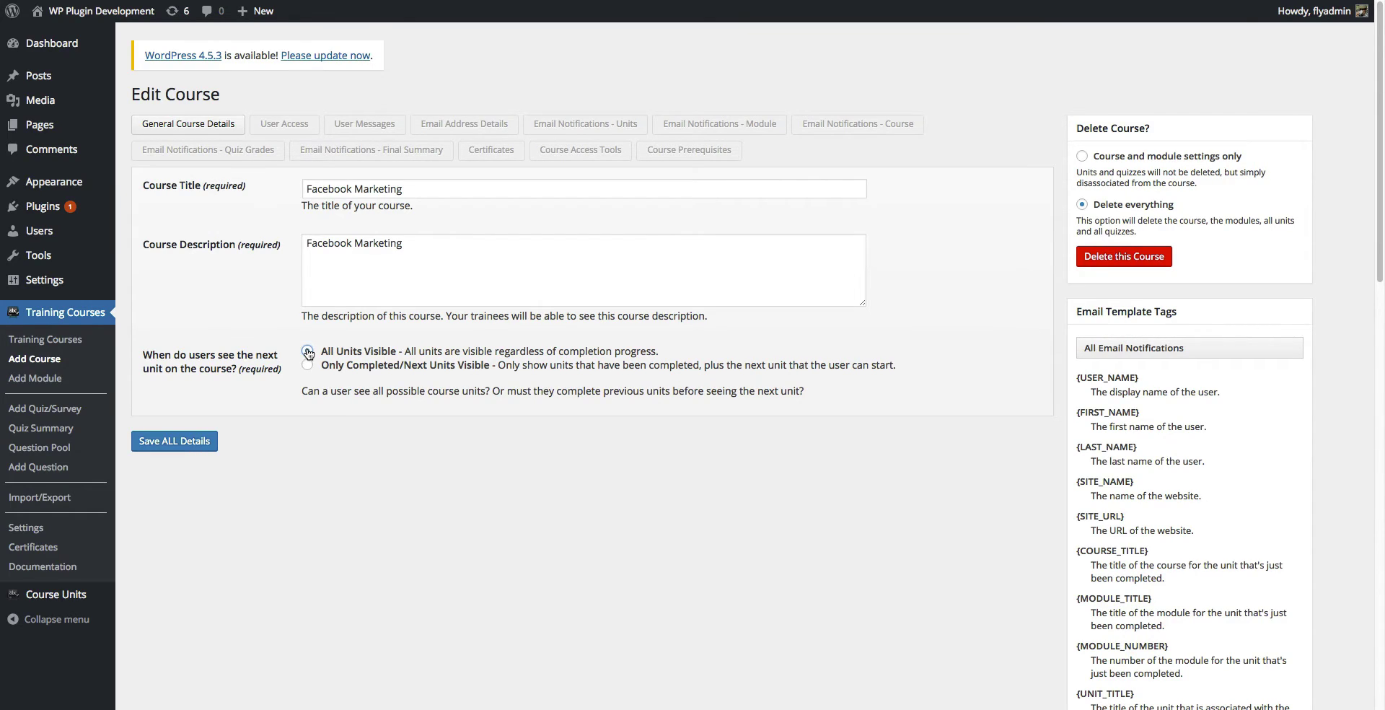
pyautogui.click(307, 352)
pyautogui.click(307, 366)
# Step: Review the course's user access options by trying Manual and reselecting Automatic
pyautogui.click(284, 123)
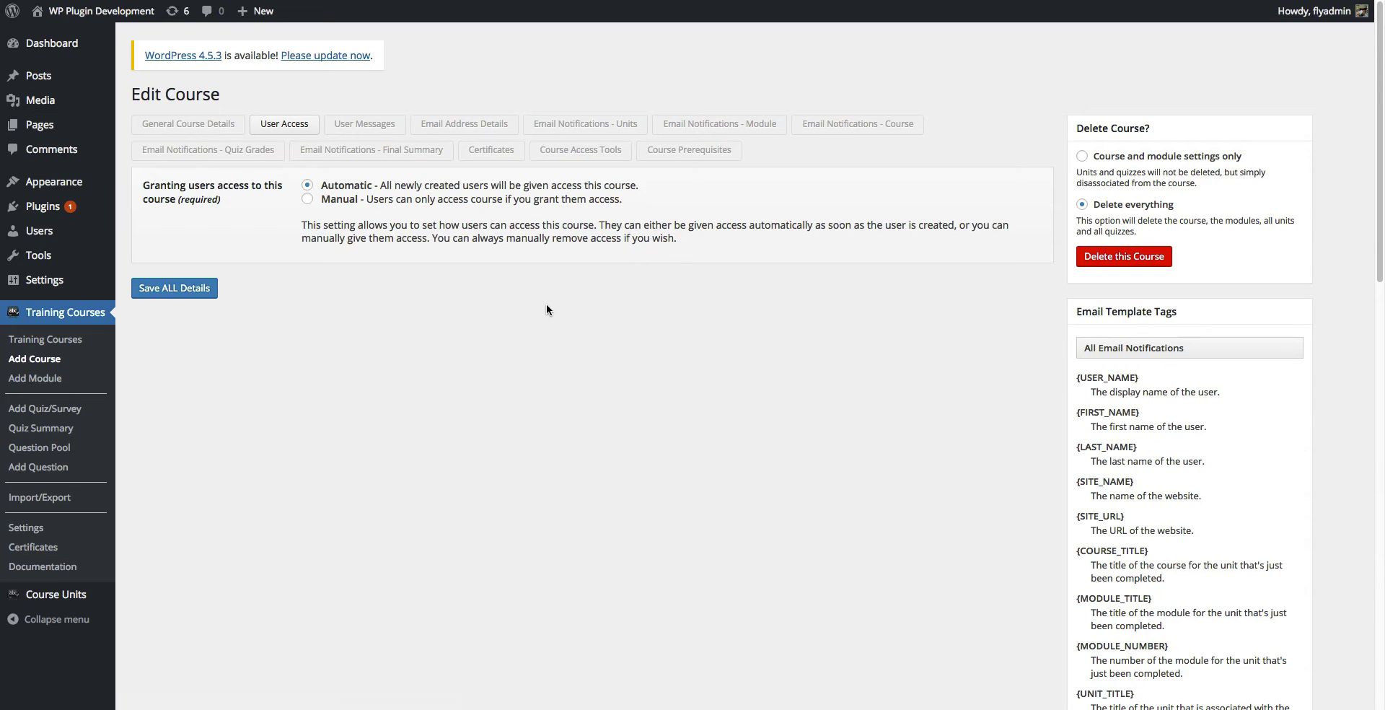
pyautogui.click(307, 199)
pyautogui.moveTo(69, 240)
pyautogui.click(308, 185)
# Step: Examine the Unit Complete and Course Complete texts in the course's user messages, including the note on HTML use
pyautogui.click(368, 129)
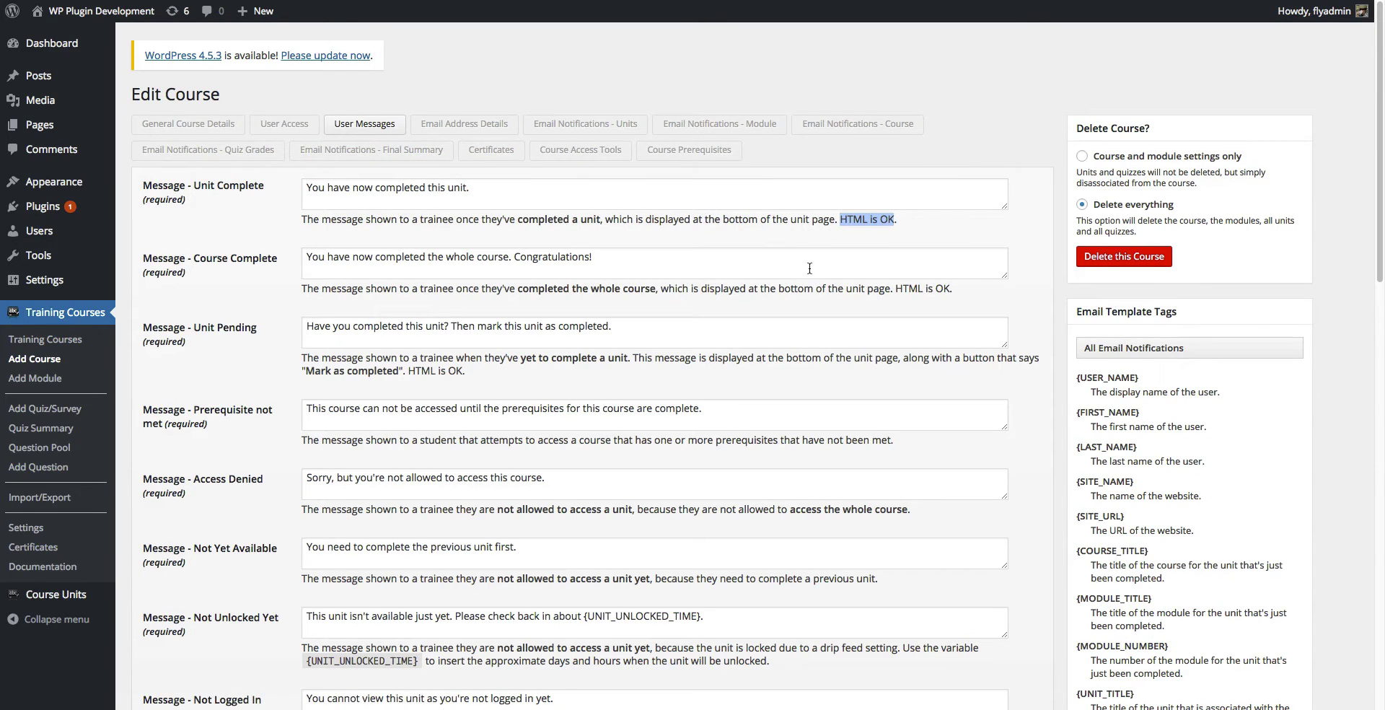
pyautogui.scroll(-5, 809, 268)
pyautogui.scroll(5, 807, 269)
pyautogui.click(492, 190)
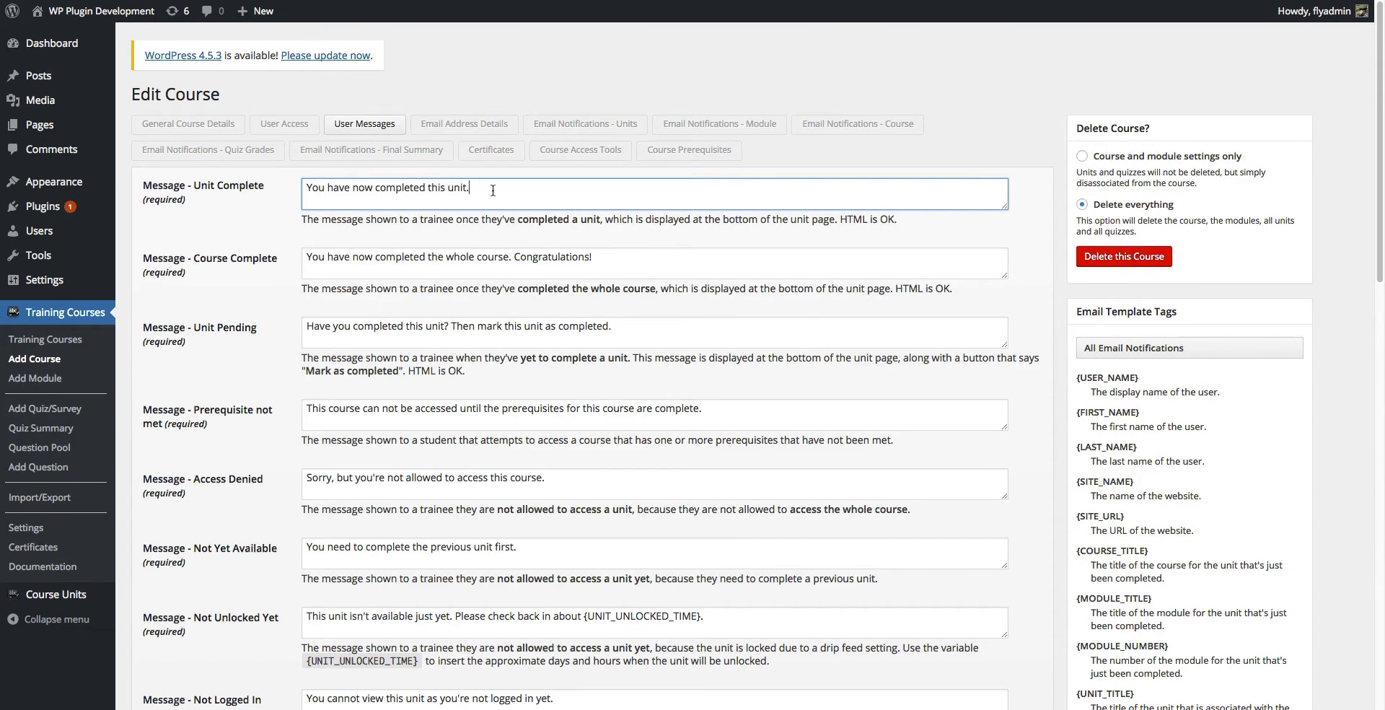
pyautogui.moveTo(839, 219); pyautogui.dragTo(895, 213)
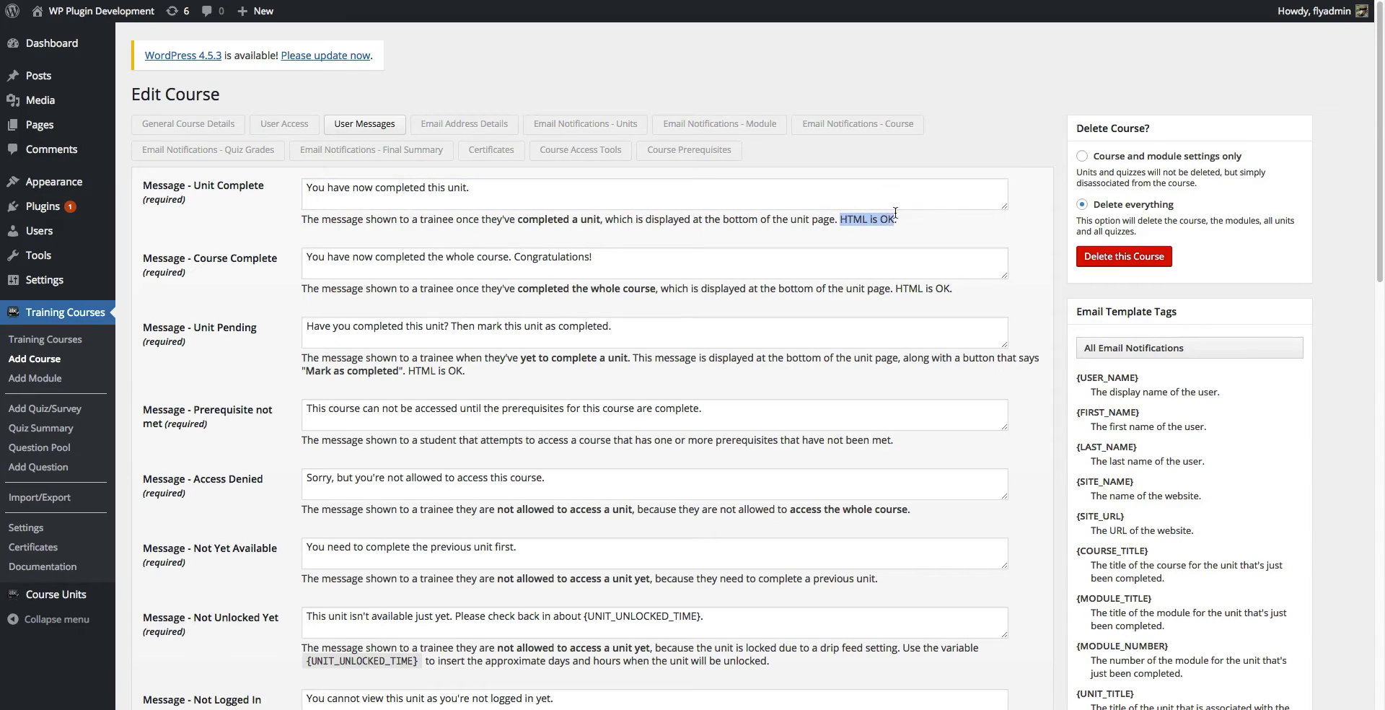
pyautogui.click(486, 188)
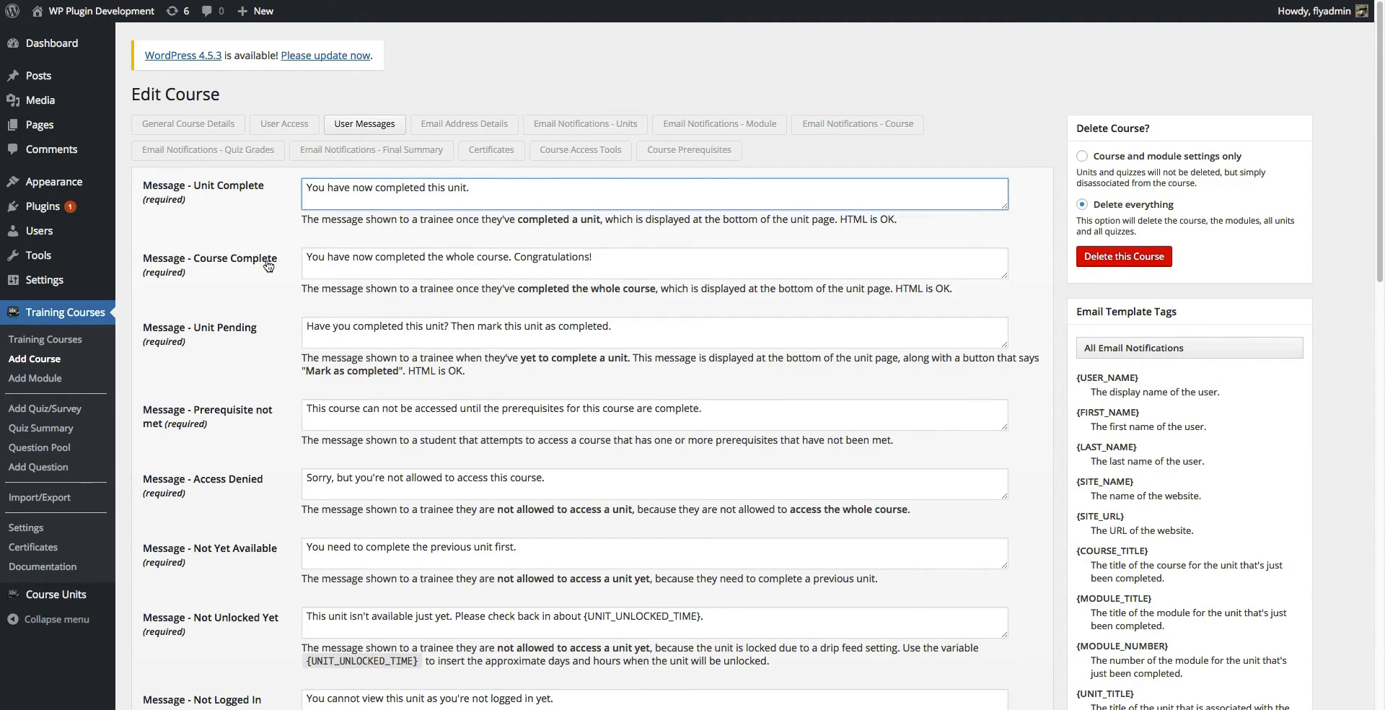
pyautogui.click(593, 264)
pyautogui.click(470, 187)
# Step: Examine the Unit Pending and Prerequisite not met messages of the course
pyautogui.scroll(-1, 613, 254)
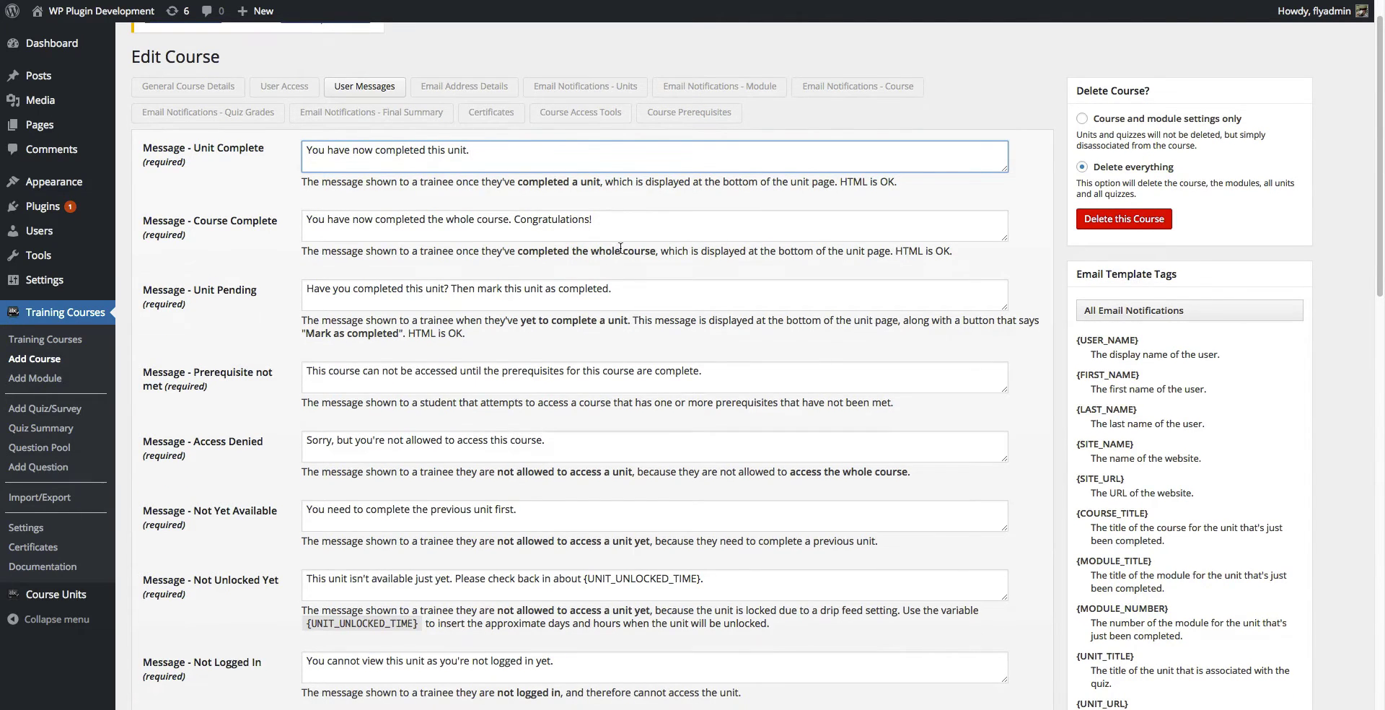
pyautogui.scroll(-1, 615, 251)
pyautogui.click(622, 245)
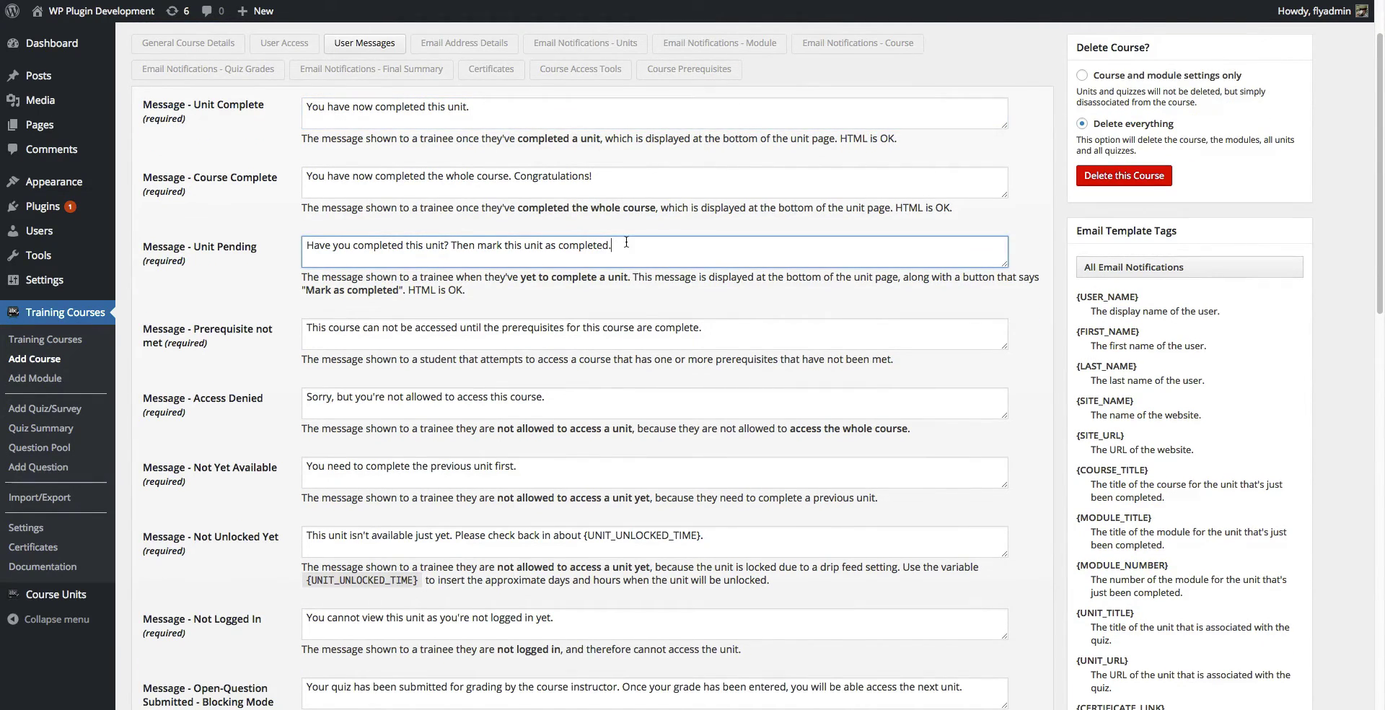
pyautogui.scroll(-1, 627, 238)
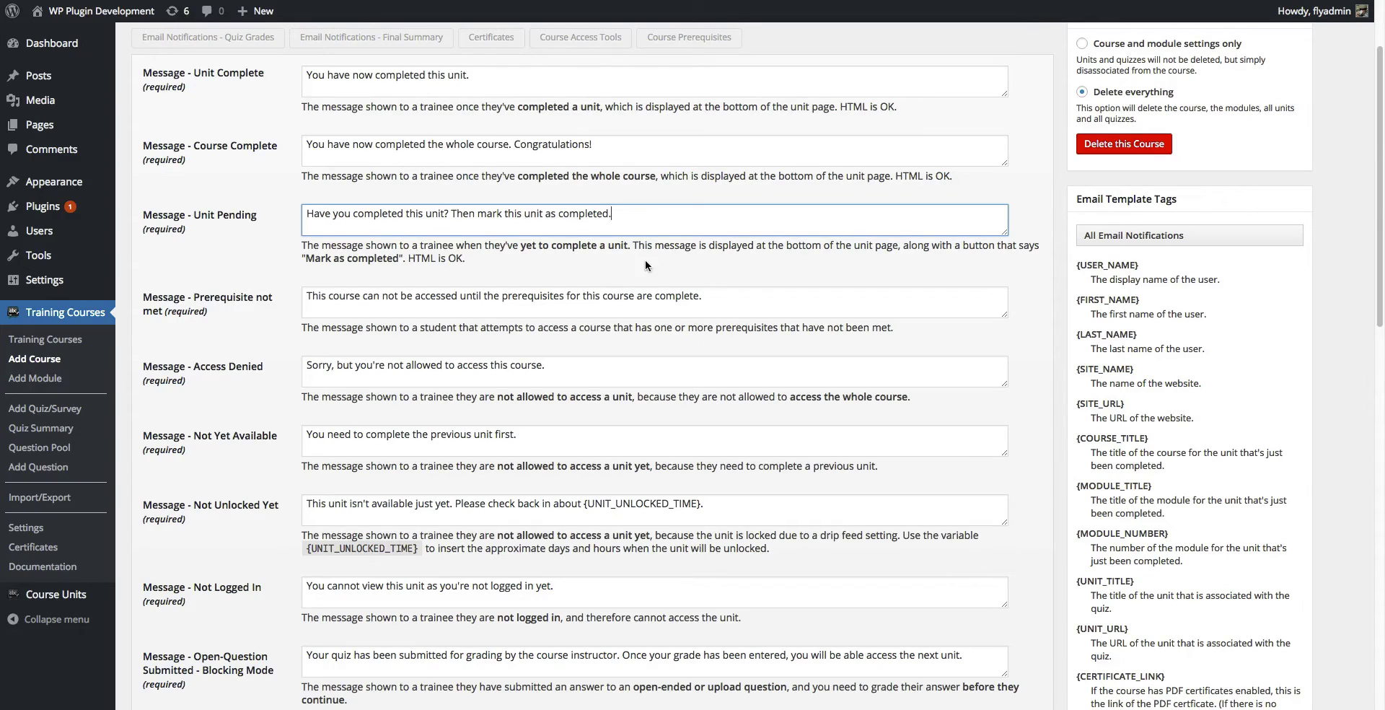
pyautogui.click(706, 298)
pyautogui.scroll(-1, 696, 281)
pyautogui.scroll(-1, 693, 285)
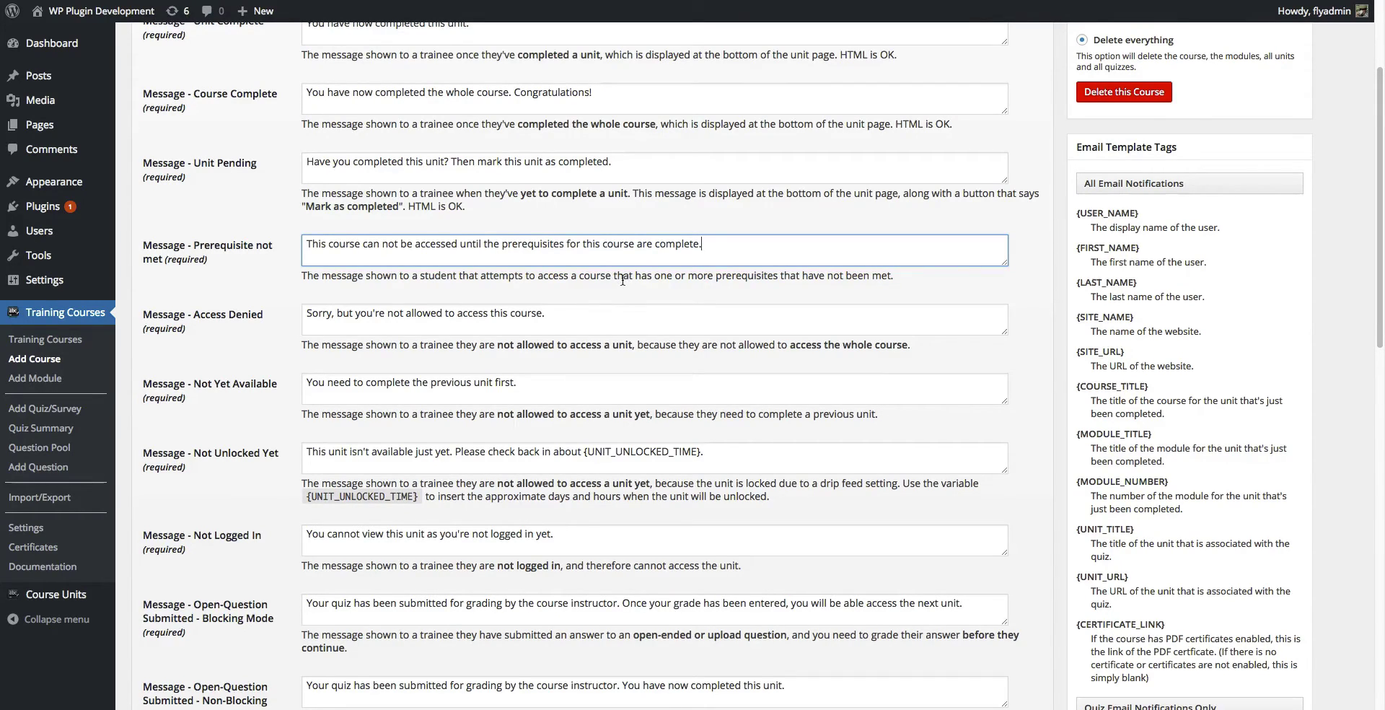
pyautogui.scroll(3, 629, 287)
pyautogui.scroll(-1, 629, 288)
pyautogui.scroll(-2, 629, 288)
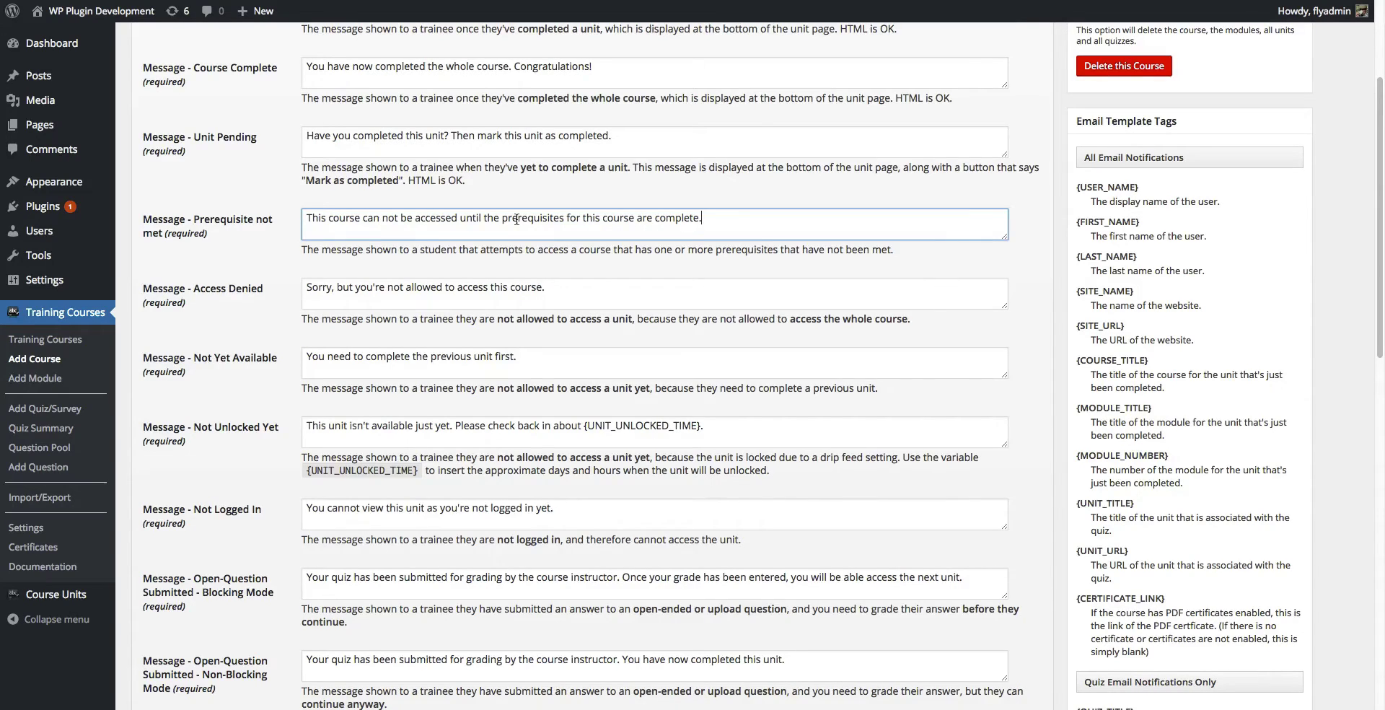
# Step: Examine the Access Denied and Not Yet Available messages shown to trainees
pyautogui.click(563, 284)
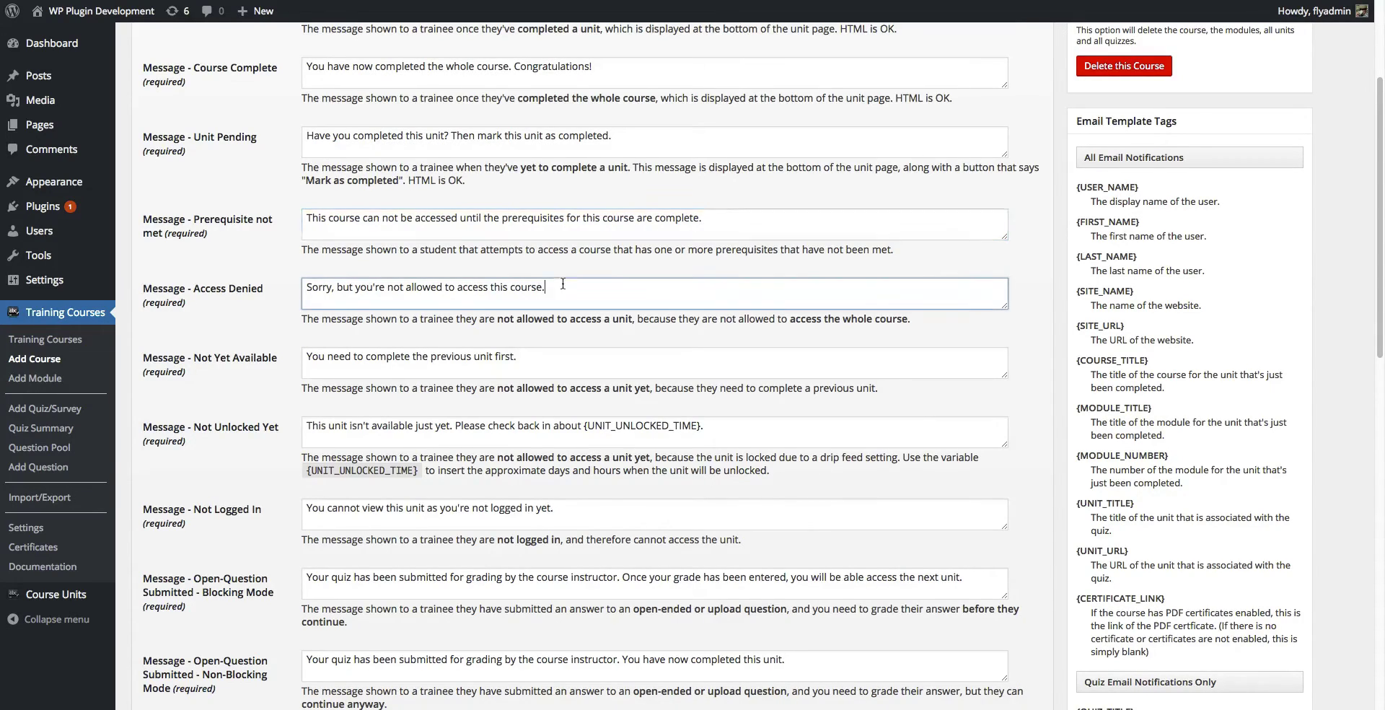
pyautogui.scroll(-1, 577, 288)
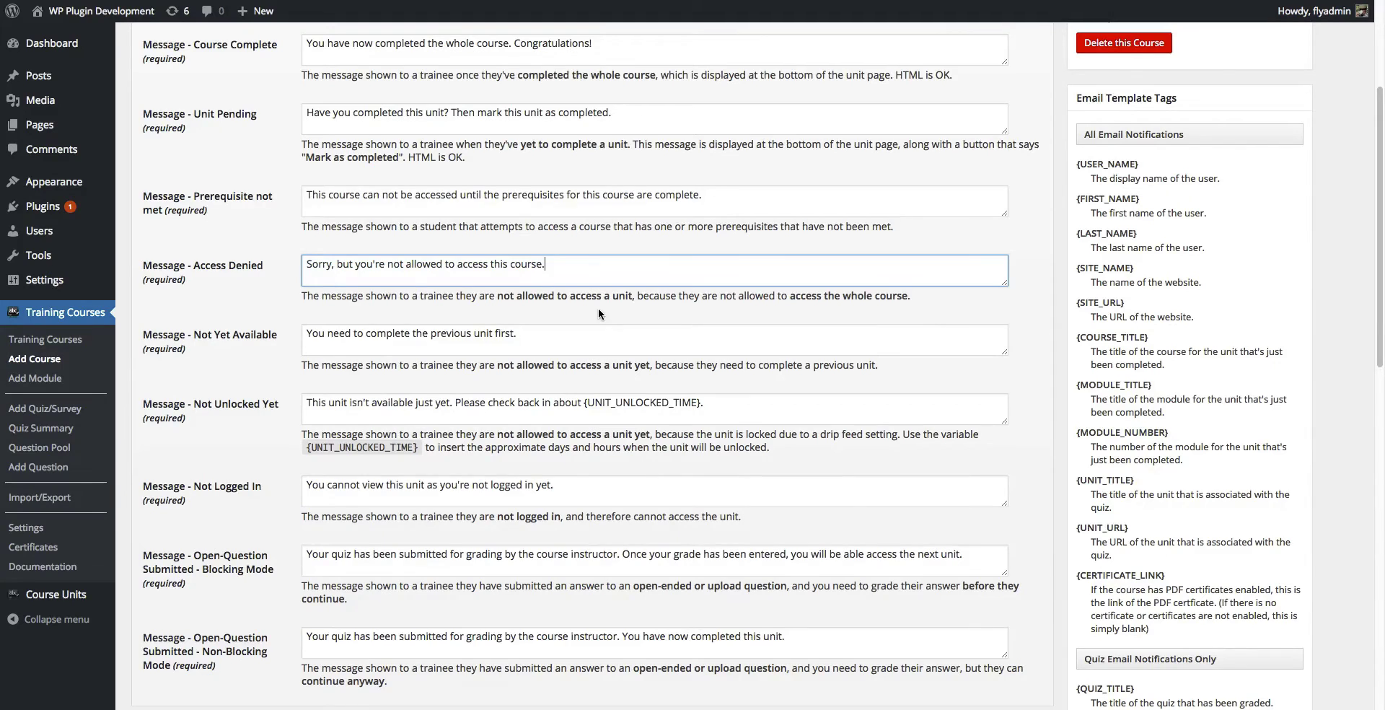
pyautogui.scroll(-2, 562, 288)
pyautogui.click(527, 269)
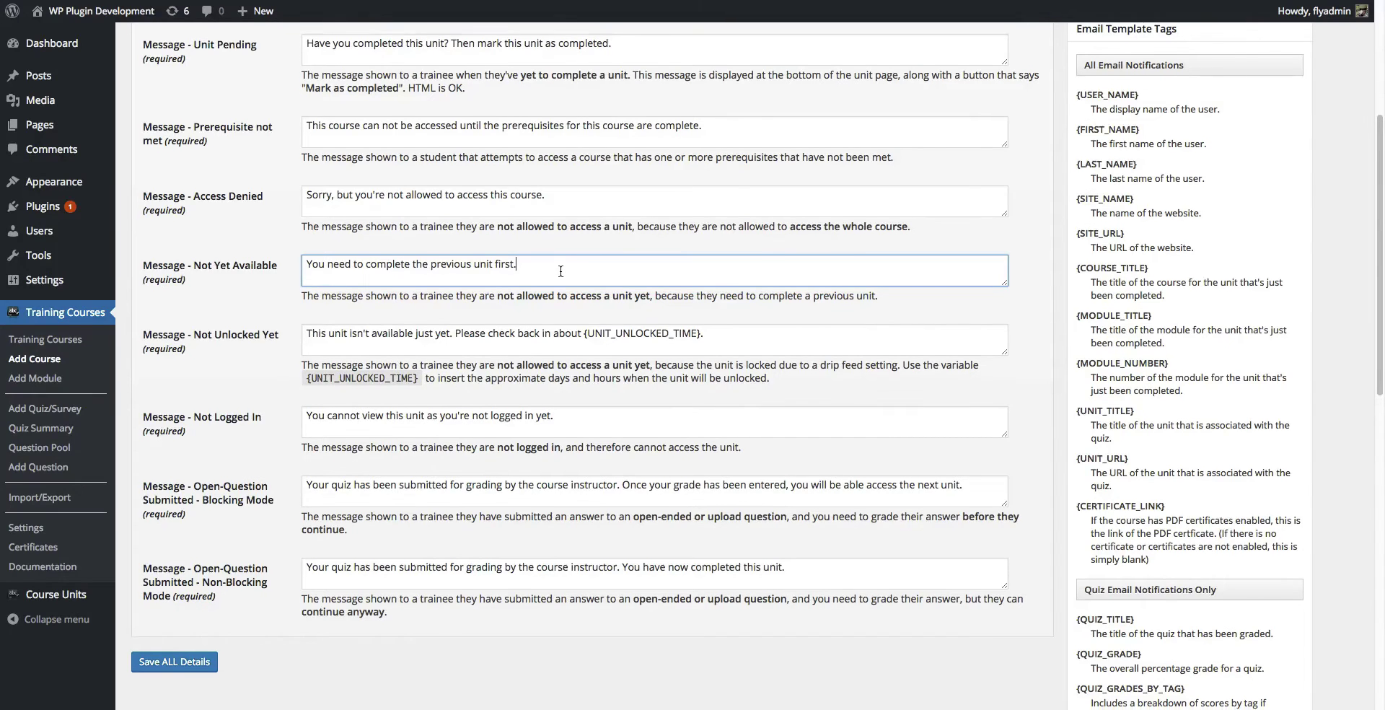
# Step: Examine the Not Unlocked Yet message and its {UNIT_UNLOCKED_TIME} variable
pyautogui.scroll(-1, 561, 270)
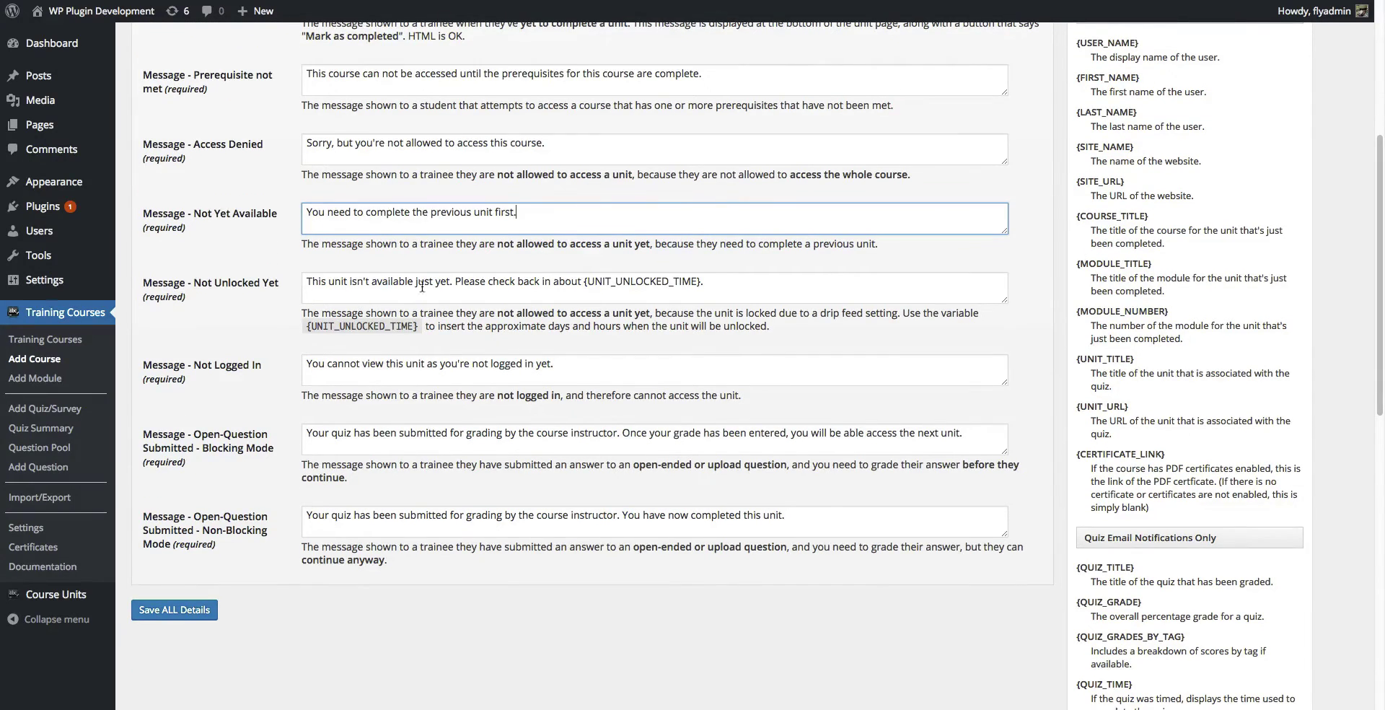
pyautogui.click(713, 282)
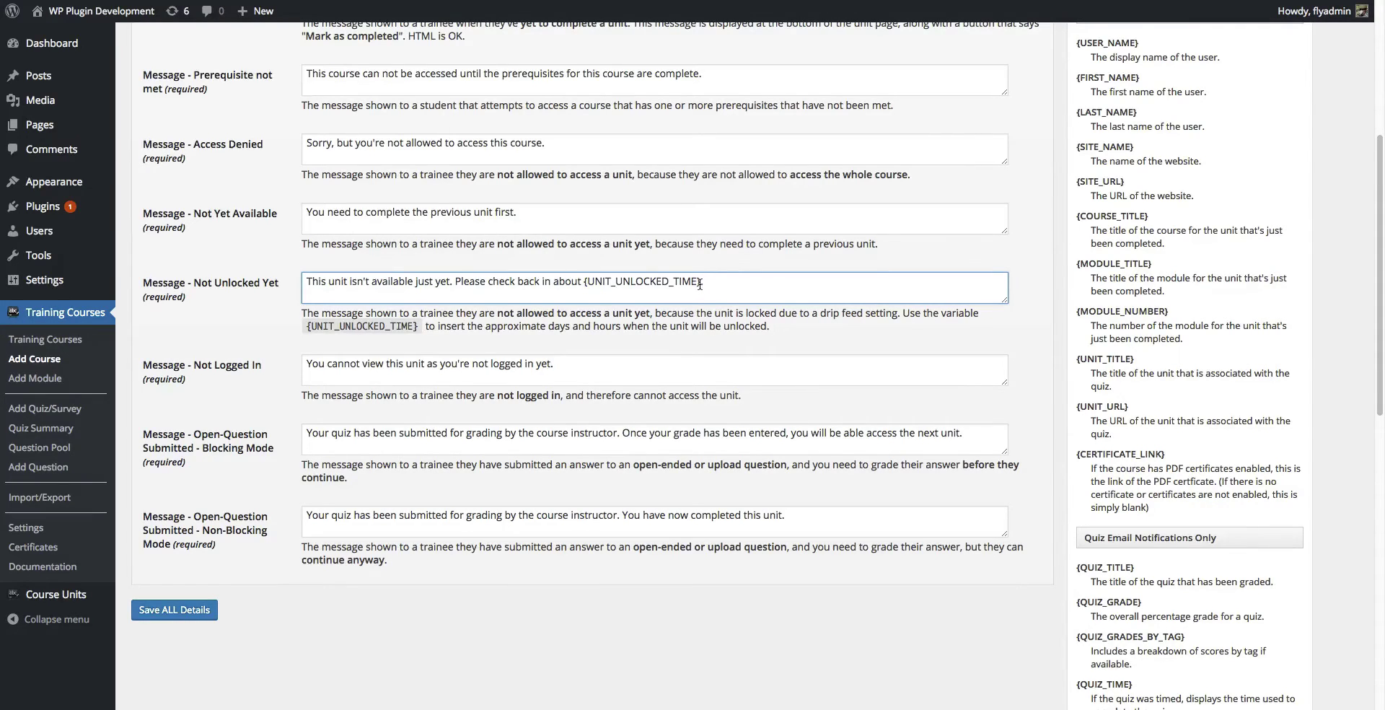
pyautogui.moveTo(700, 281); pyautogui.dragTo(582, 285)
pyautogui.click(719, 281)
# Step: Examine the Not Logged In message and the blocking and non-blocking Open-Question Submitted messages
pyautogui.scroll(-1, 595, 345)
pyautogui.click(608, 321)
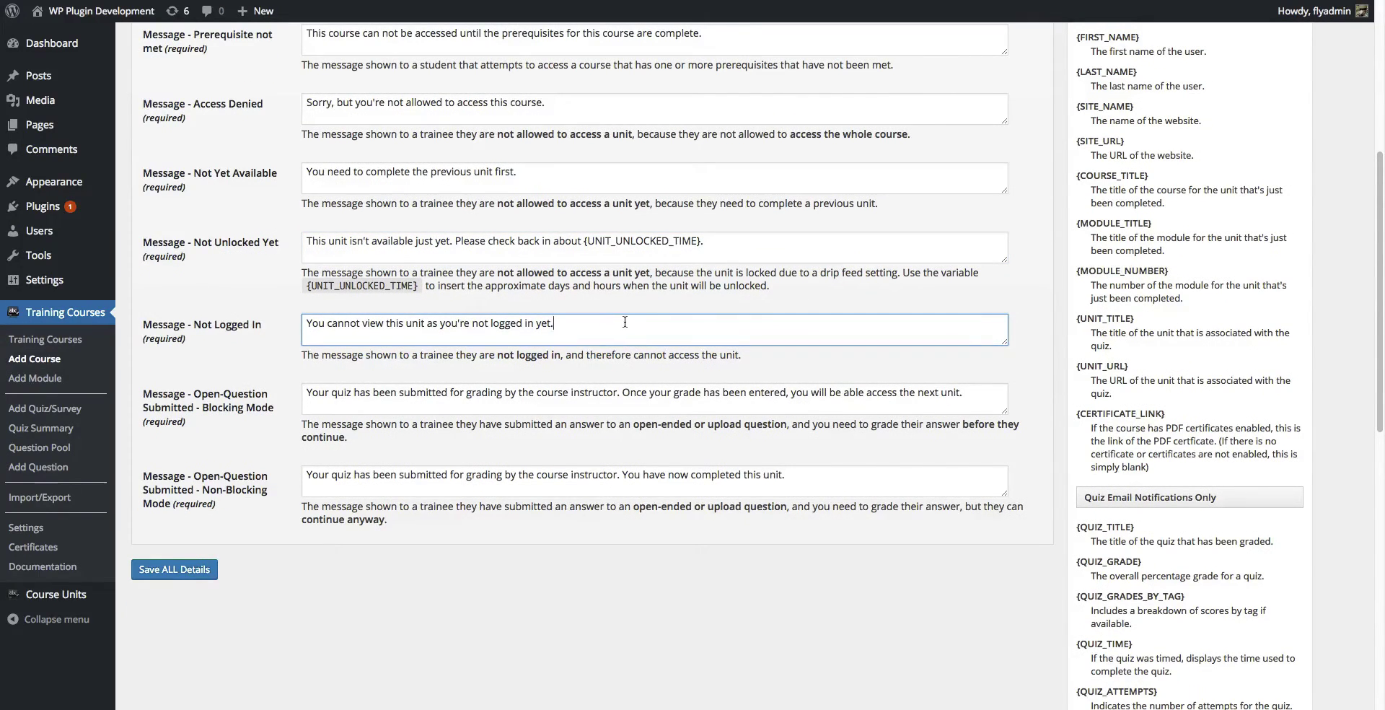
pyautogui.scroll(-1, 662, 327)
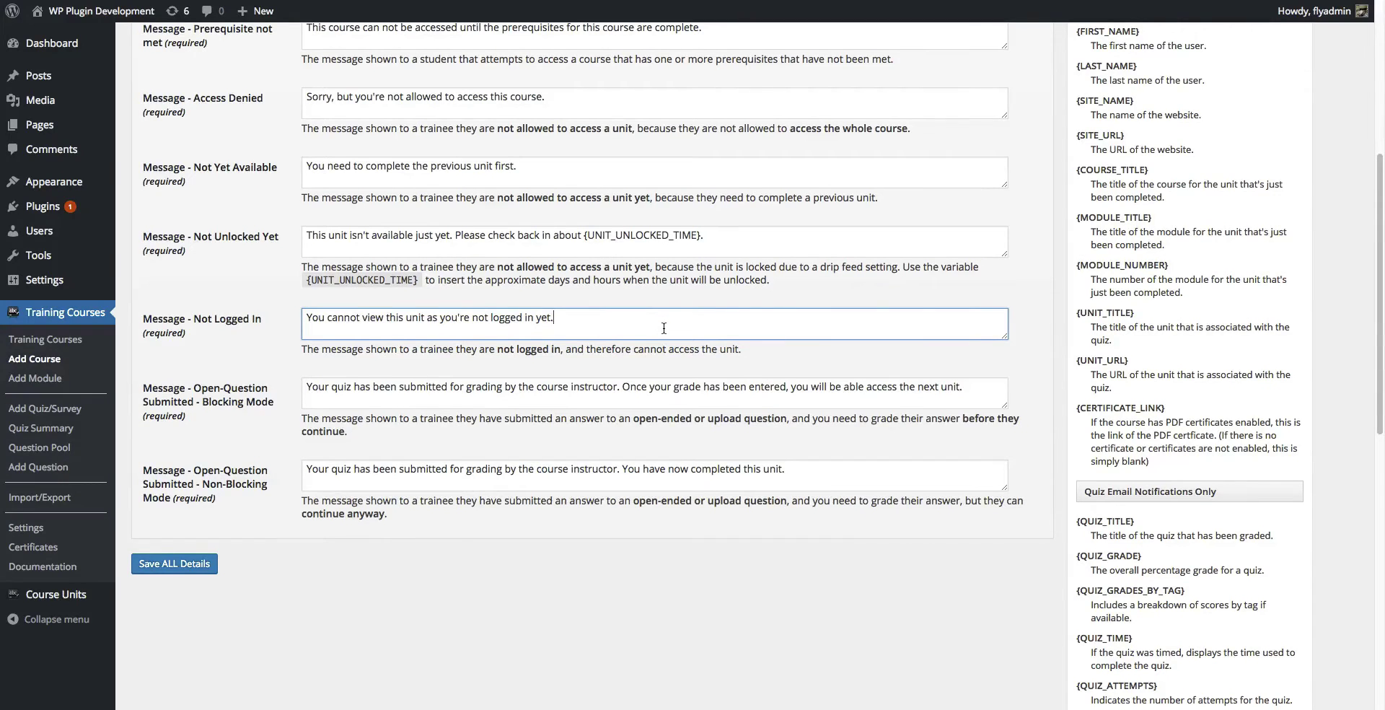
pyautogui.scroll(-1, 663, 328)
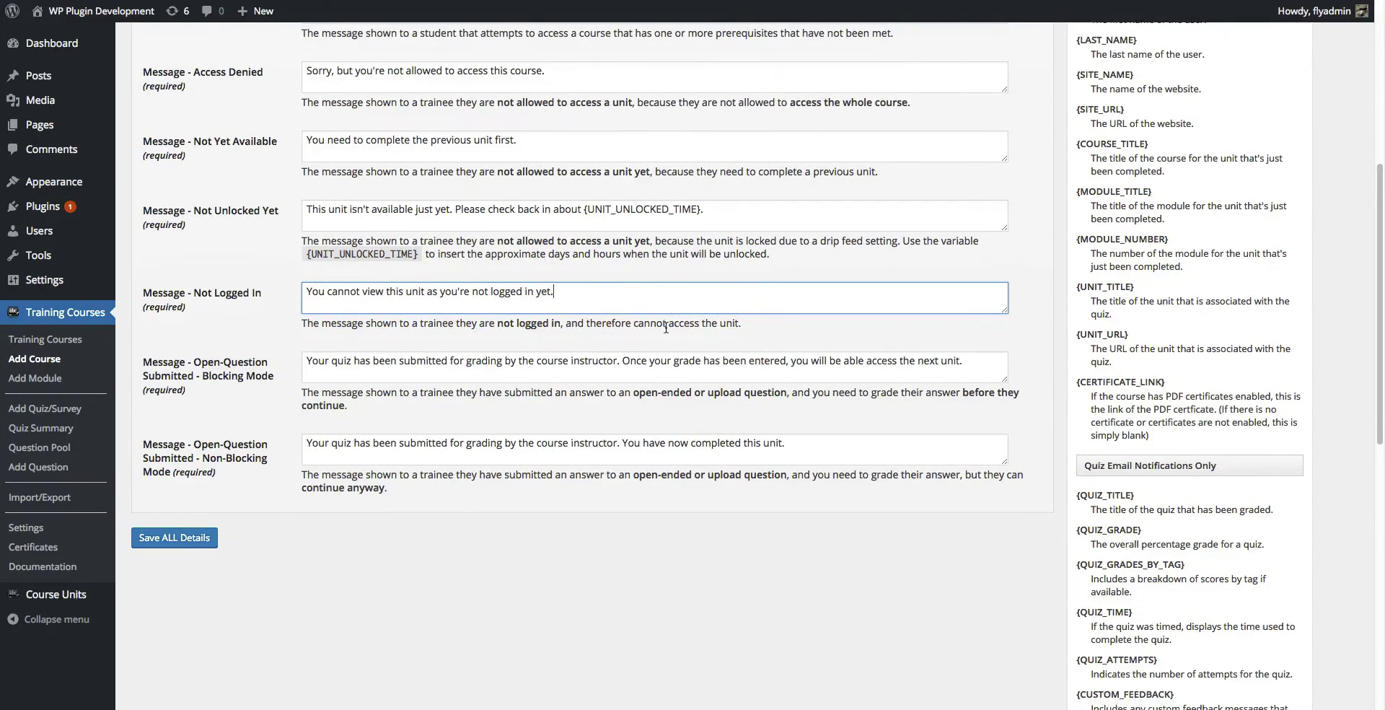
pyautogui.scroll(-1, 666, 328)
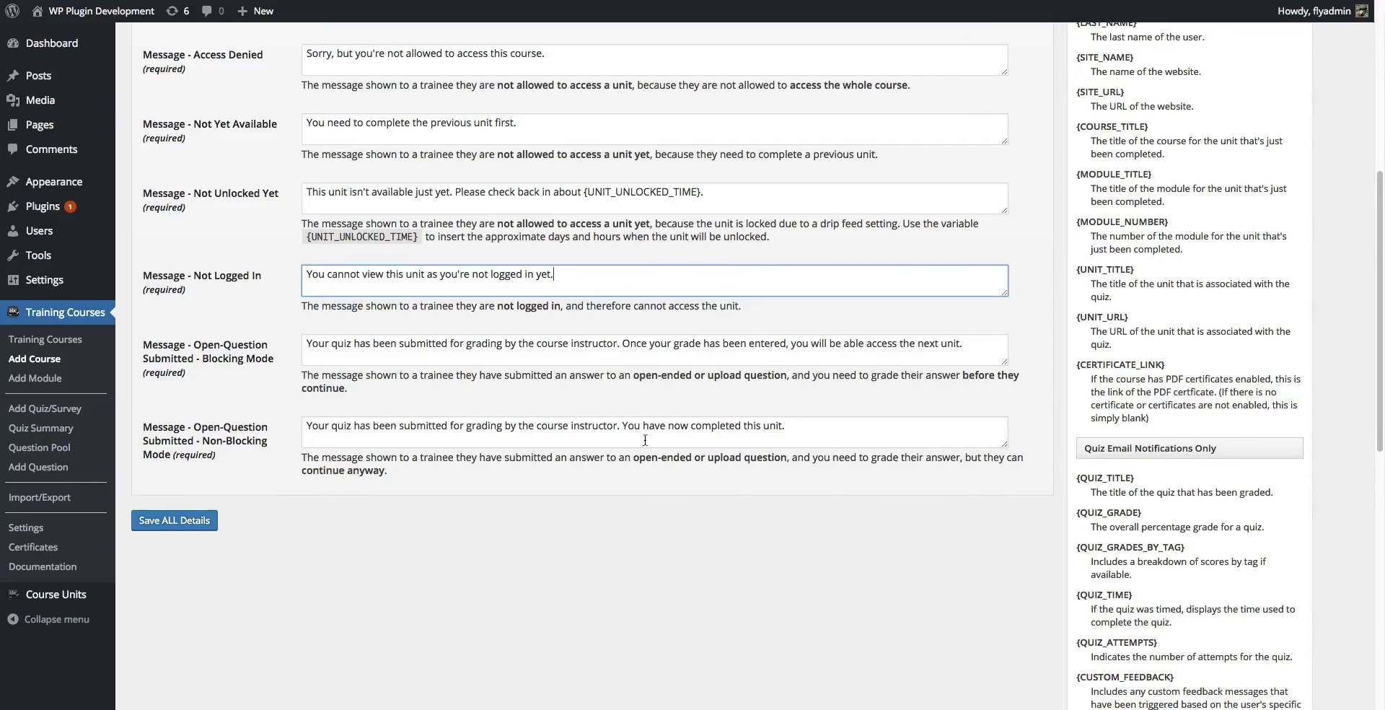
# Step: Review the course's email address details: the sender address, sender name and admin notification address
pyautogui.scroll(1, 448, 439)
pyautogui.scroll(6, 448, 439)
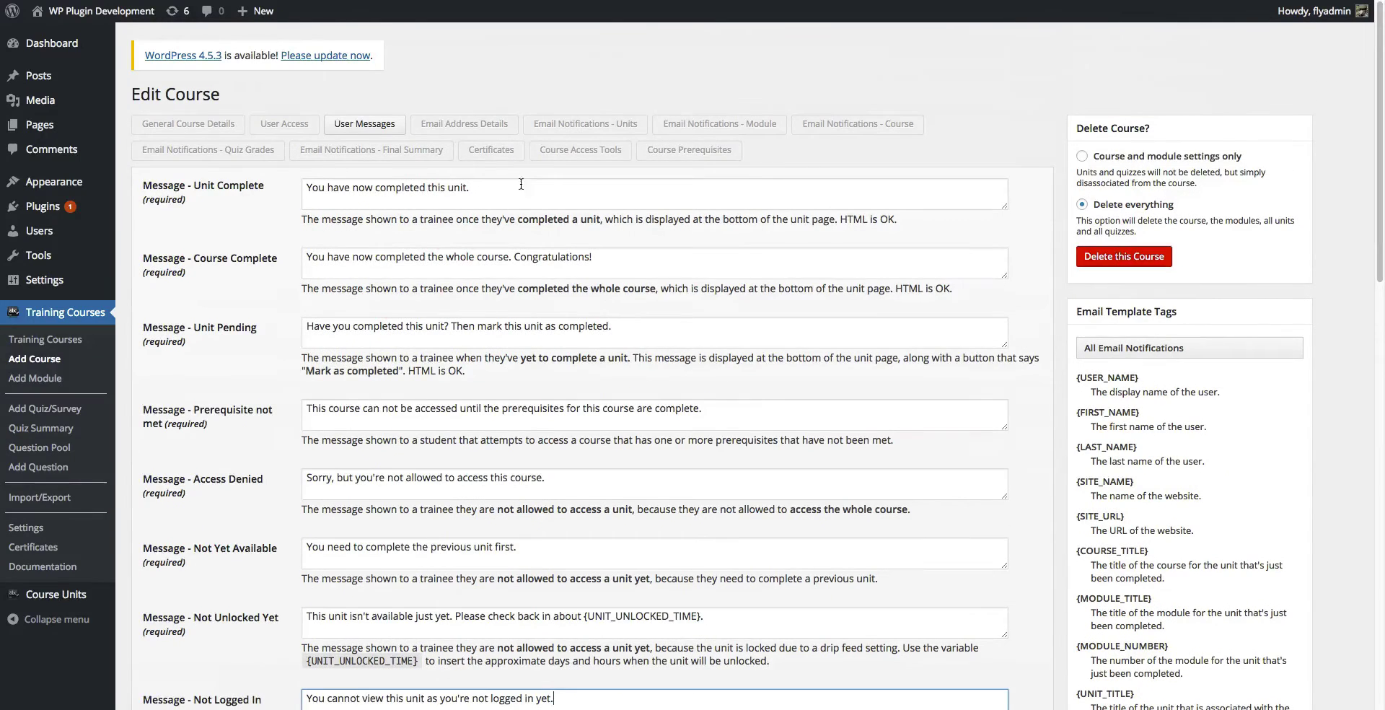
pyautogui.click(465, 127)
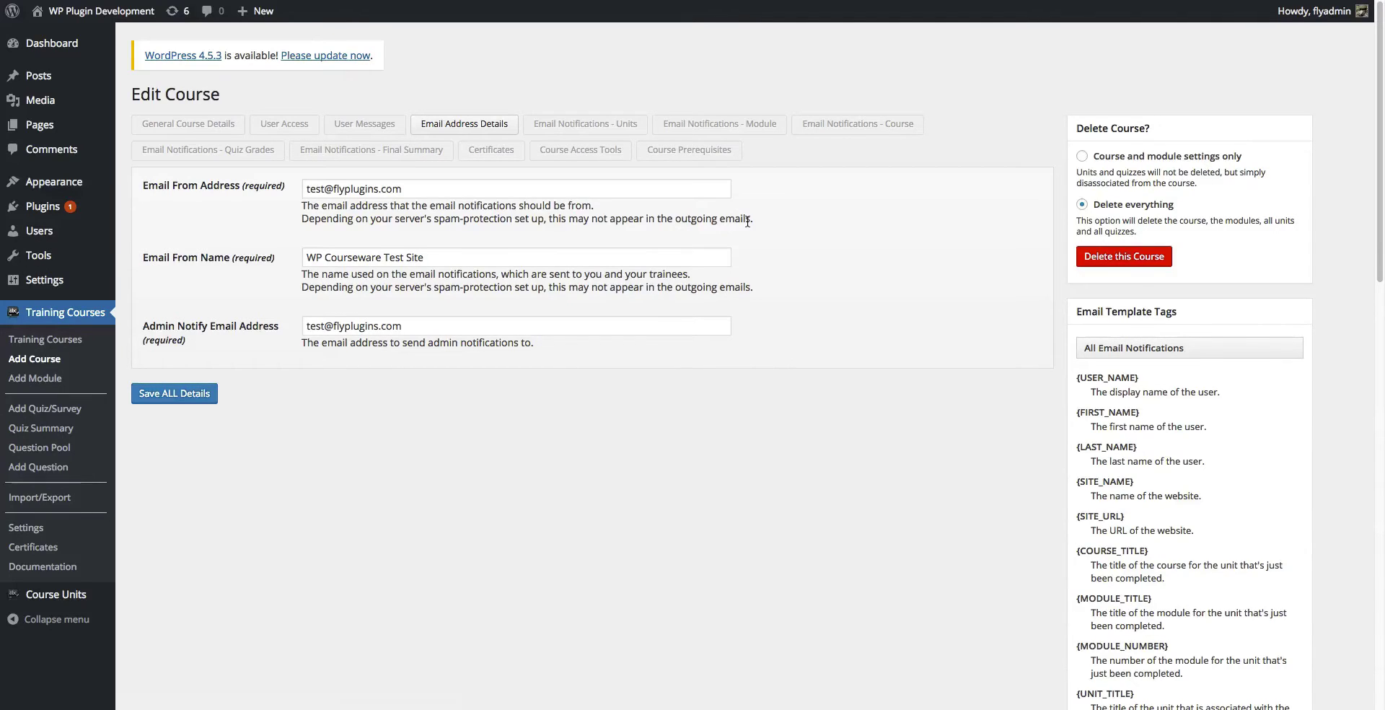
pyautogui.click(416, 190)
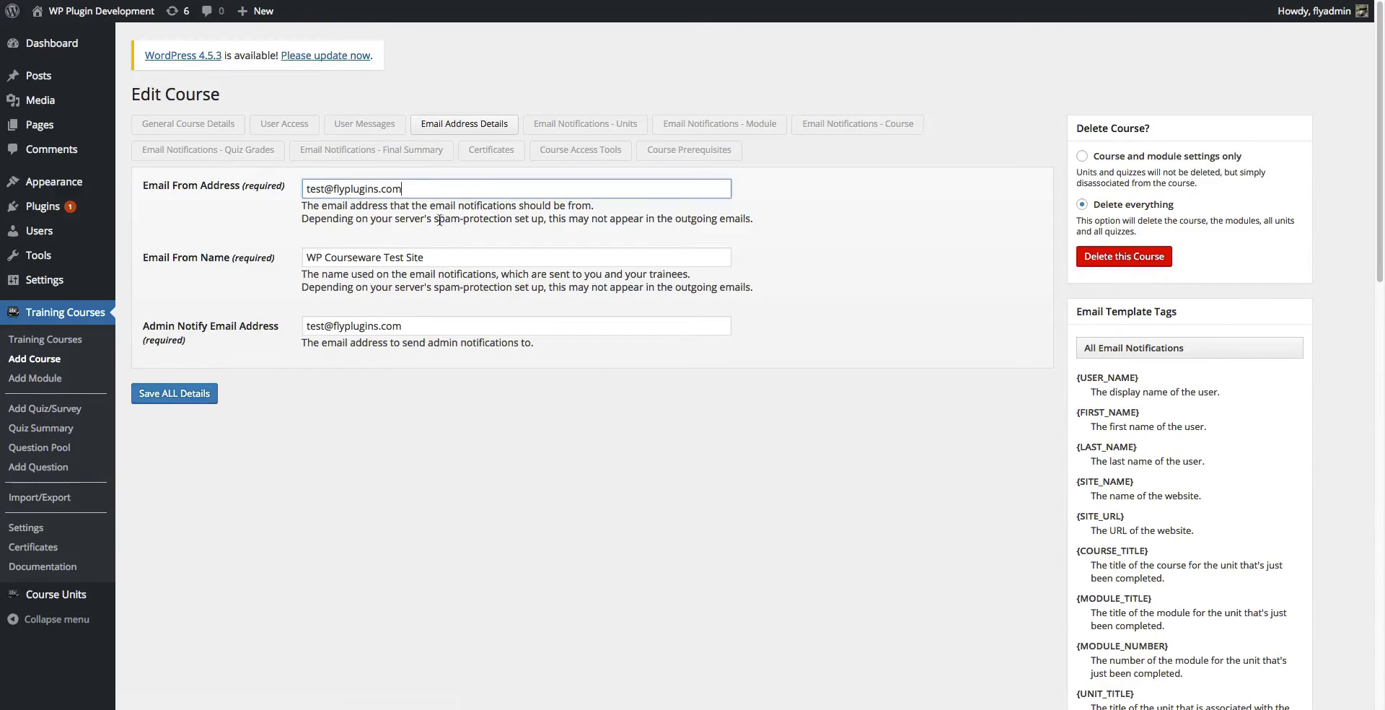
pyautogui.click(432, 258)
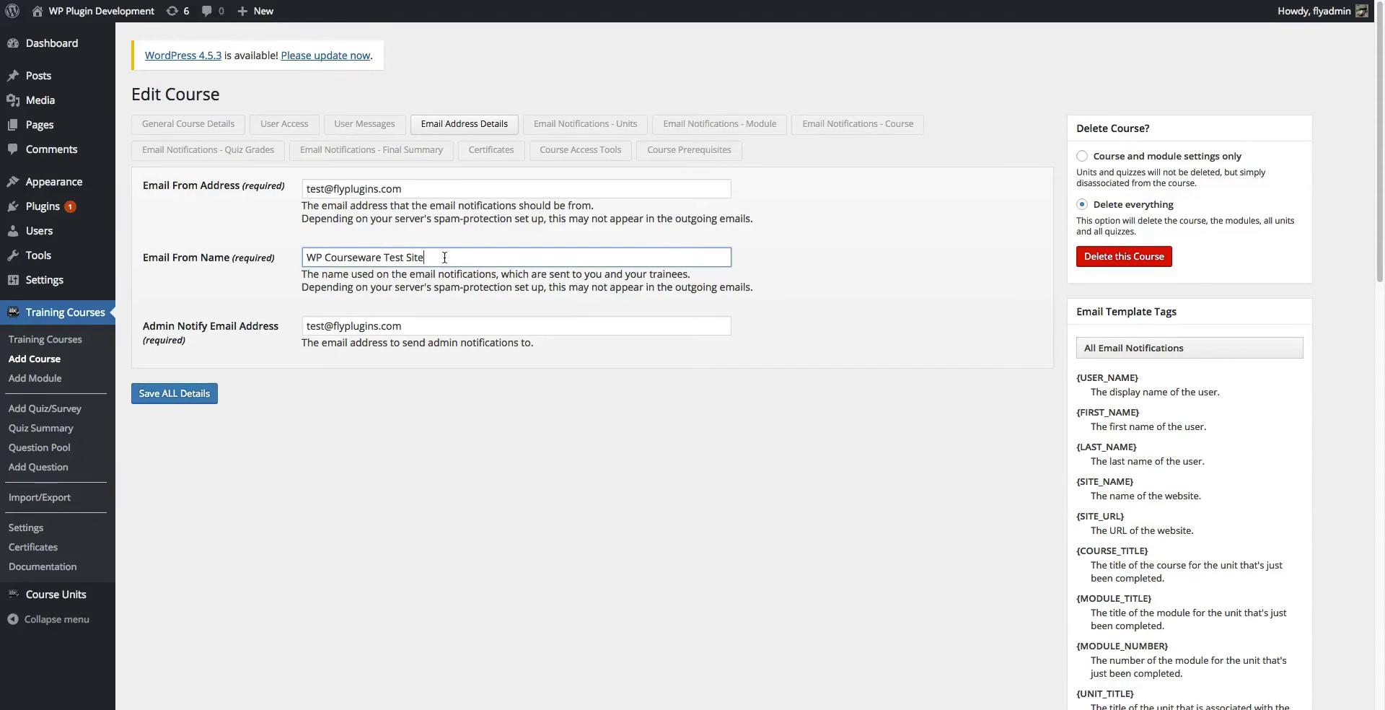
pyautogui.click(415, 328)
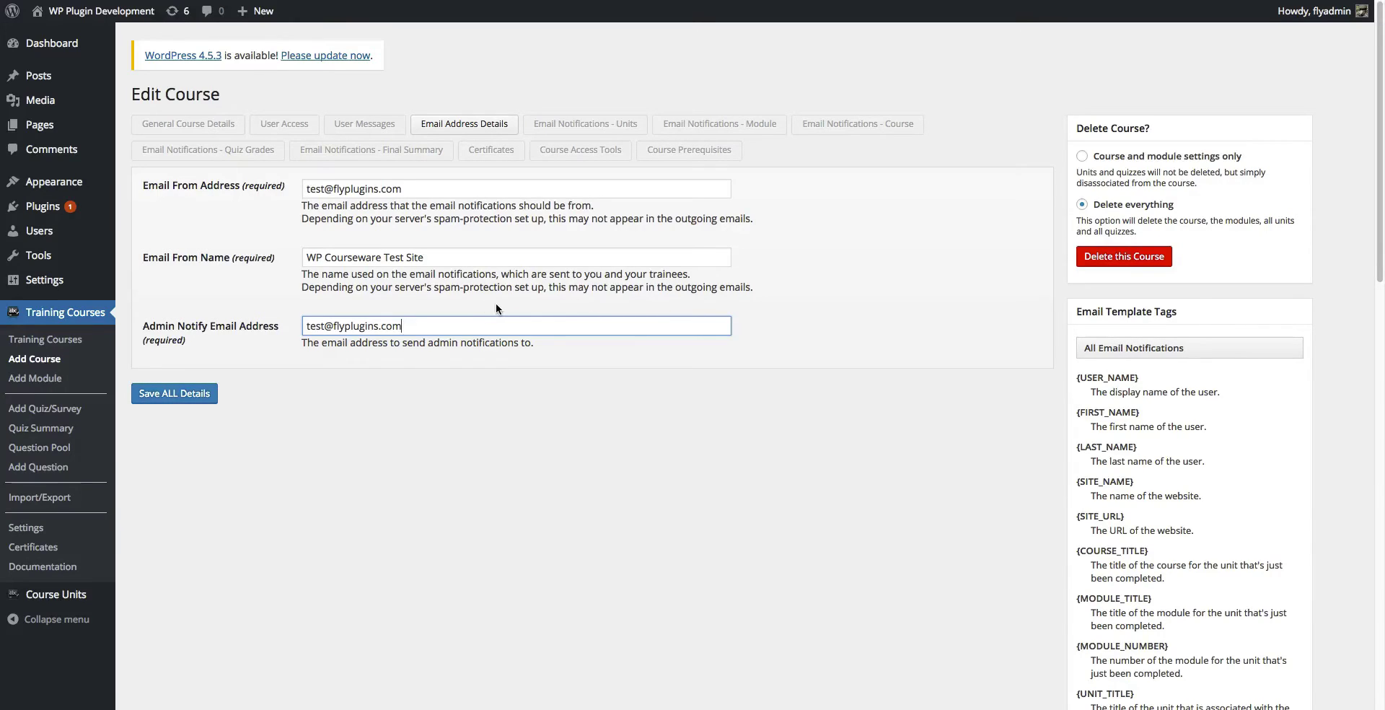
# Step: Review the subject and body templates of the Unit Unlocked email notification
pyautogui.click(582, 130)
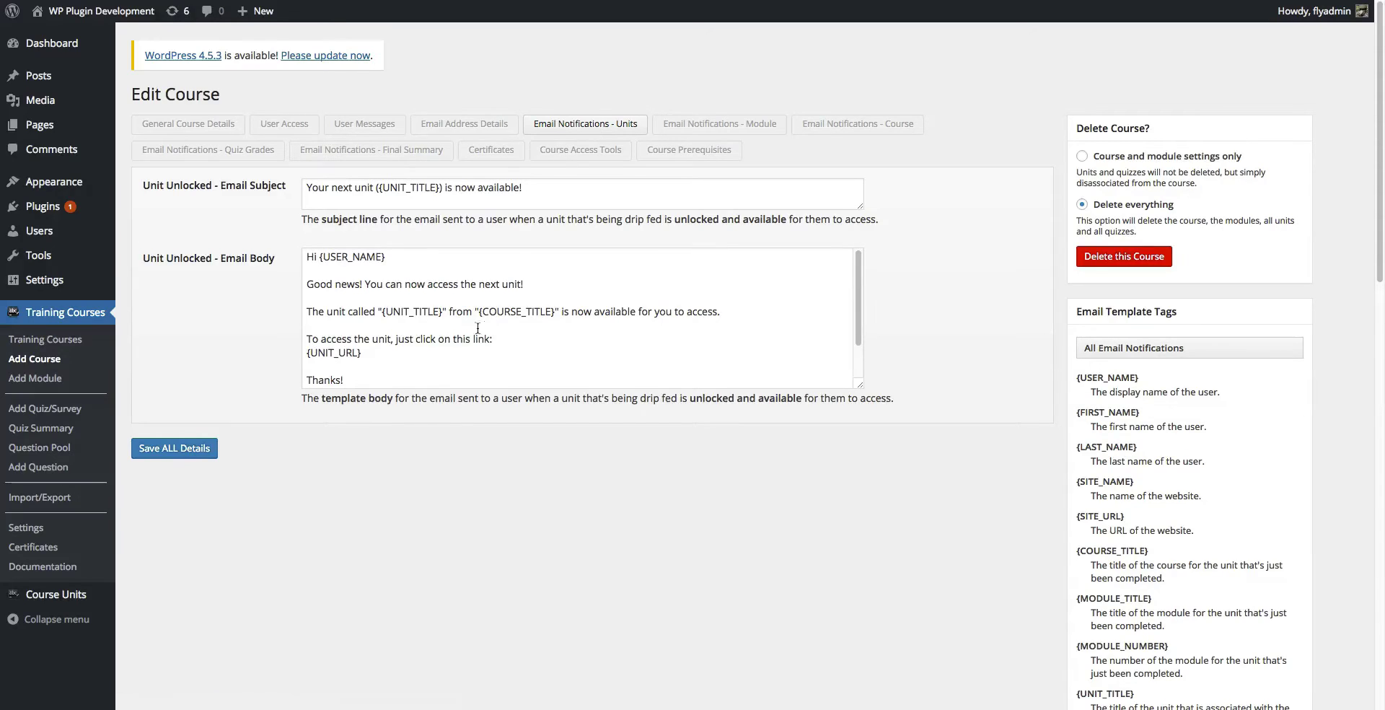
pyautogui.click(364, 253)
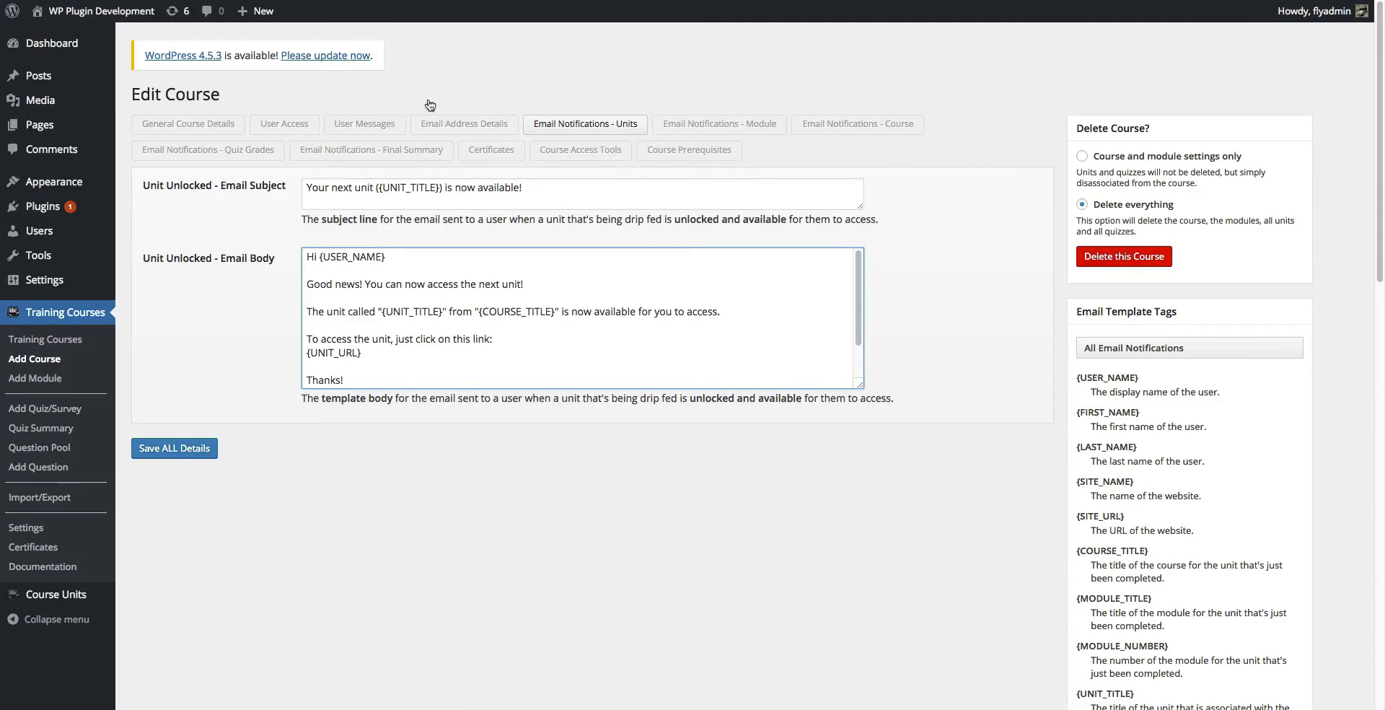
pyautogui.click(405, 190)
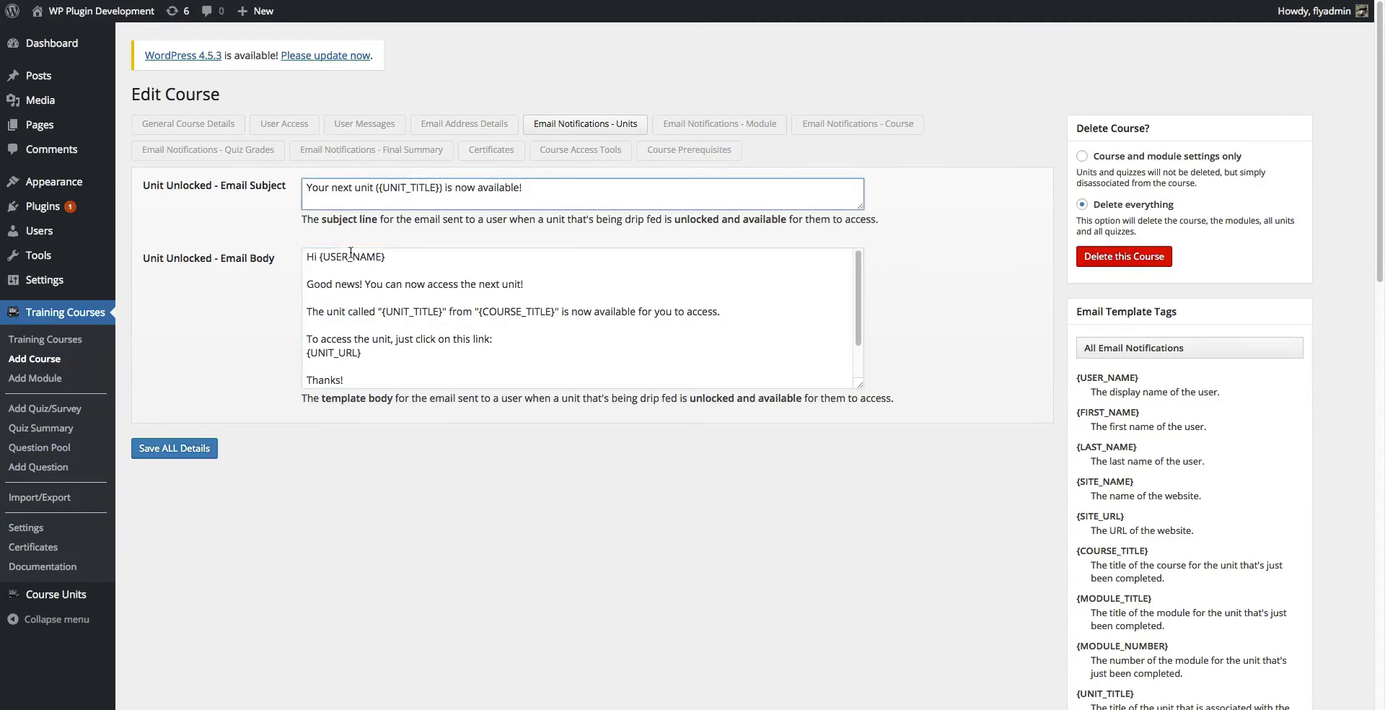
pyautogui.click(391, 257)
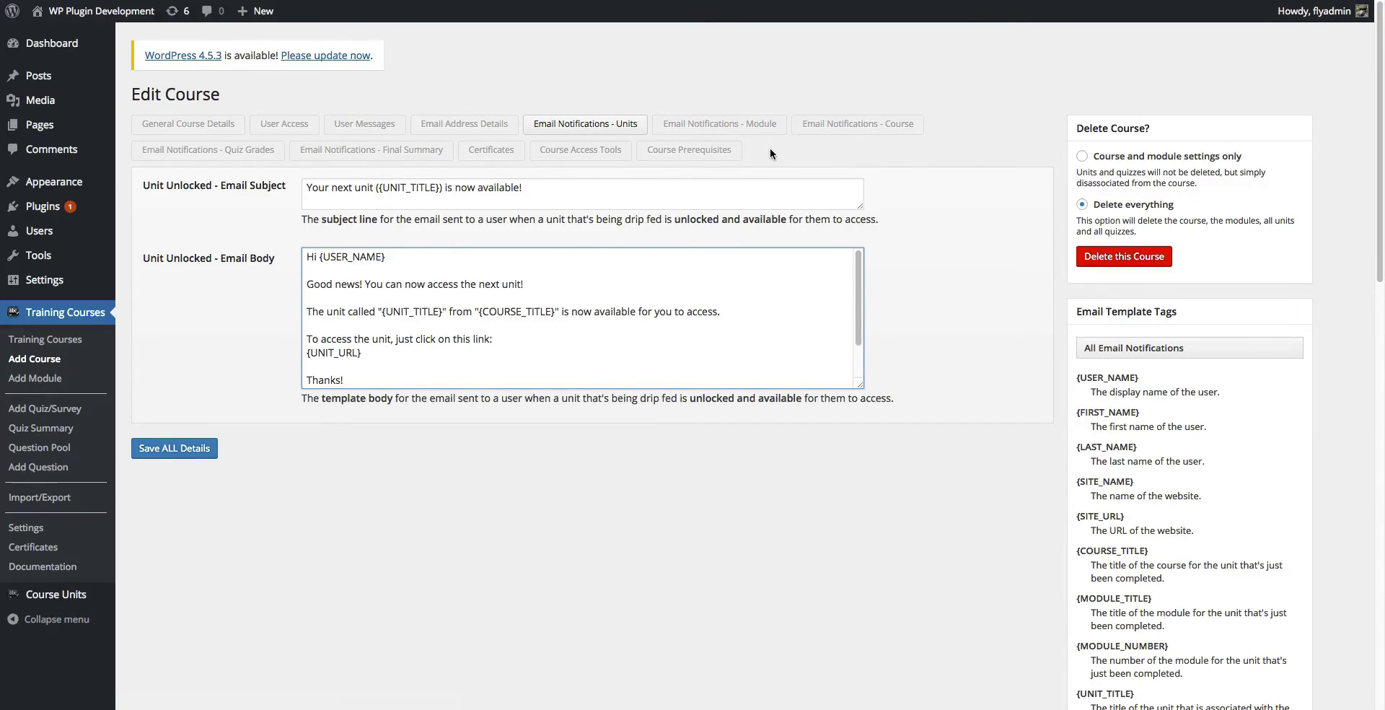
# Step: Review the Module Complete notification options for the instructor and user, including the email subject and body templates
pyautogui.click(750, 128)
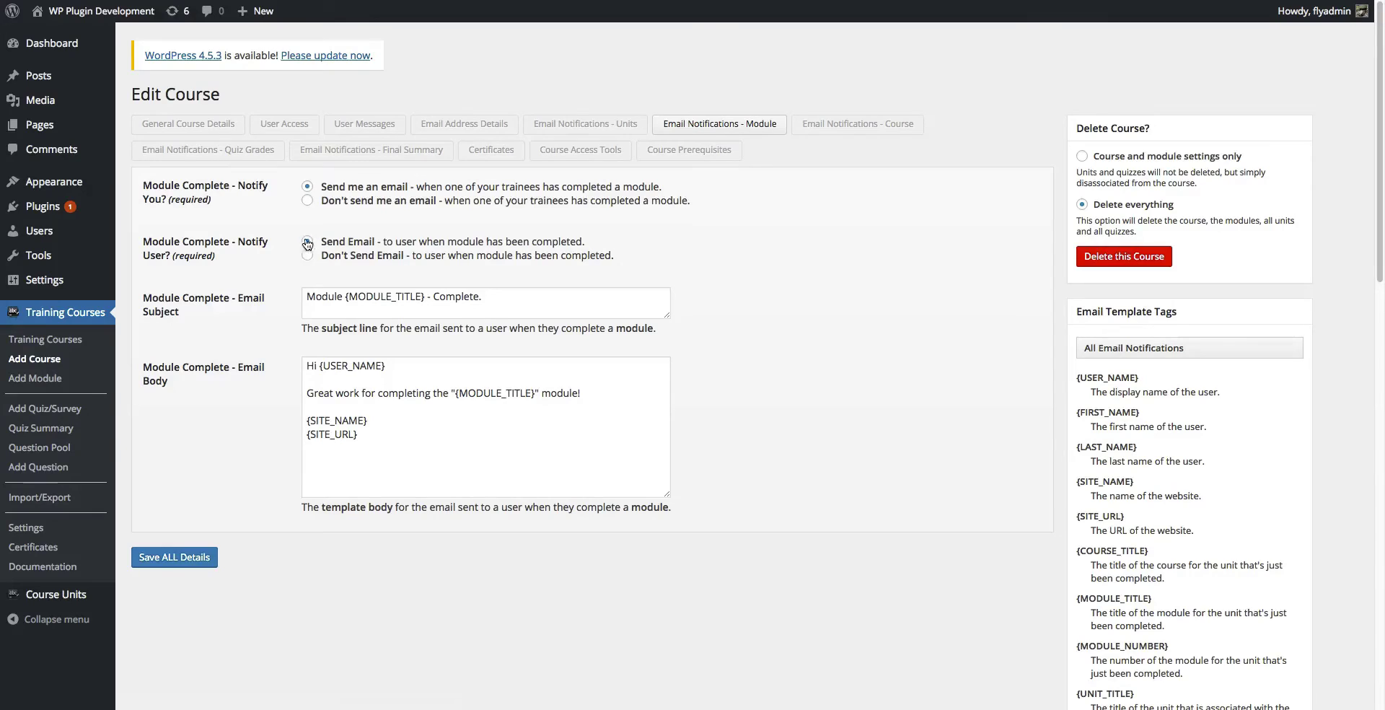
pyautogui.click(483, 300)
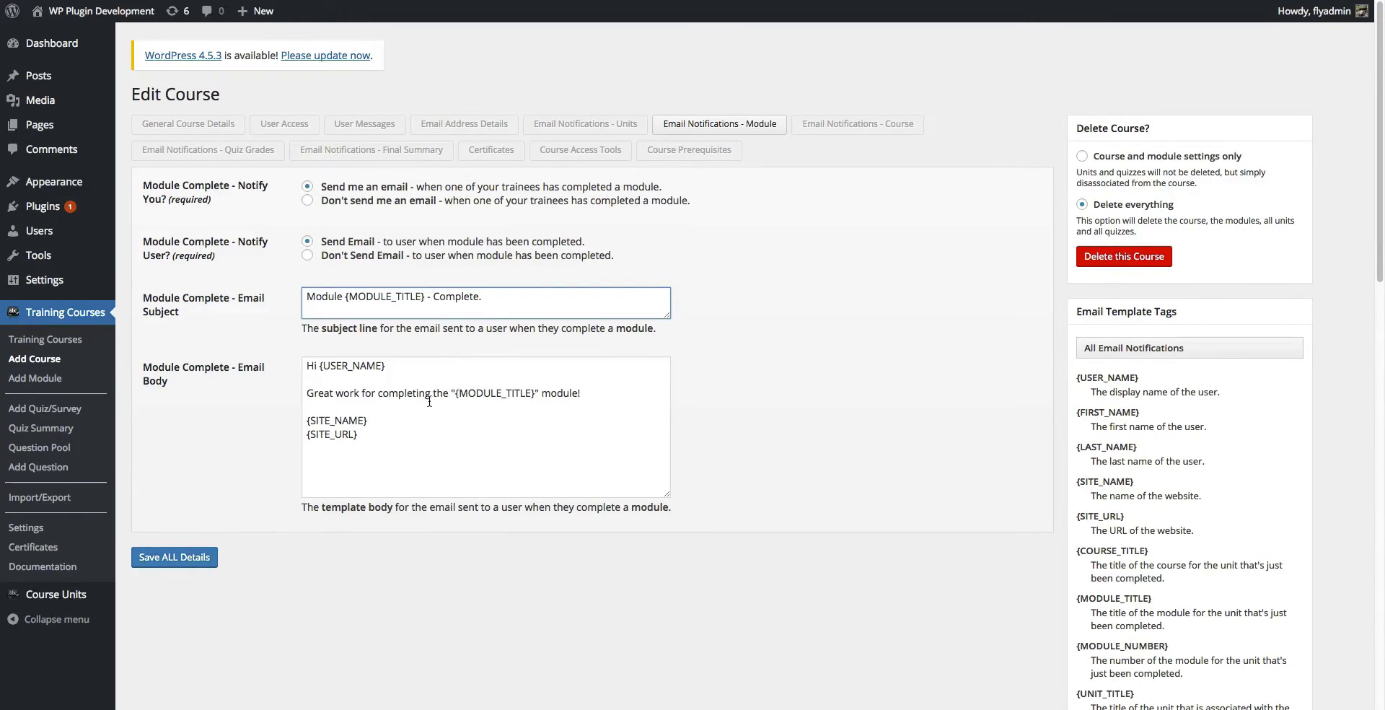
pyautogui.click(516, 408)
pyautogui.click(498, 298)
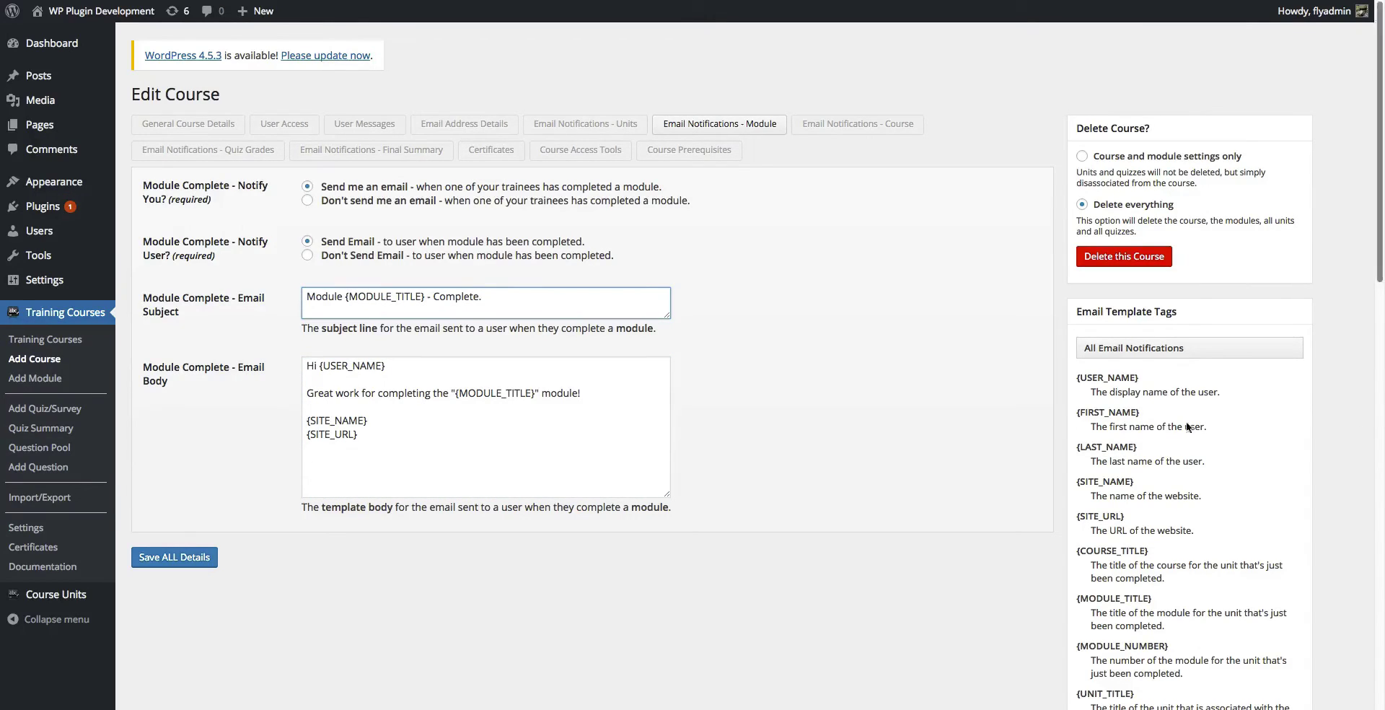
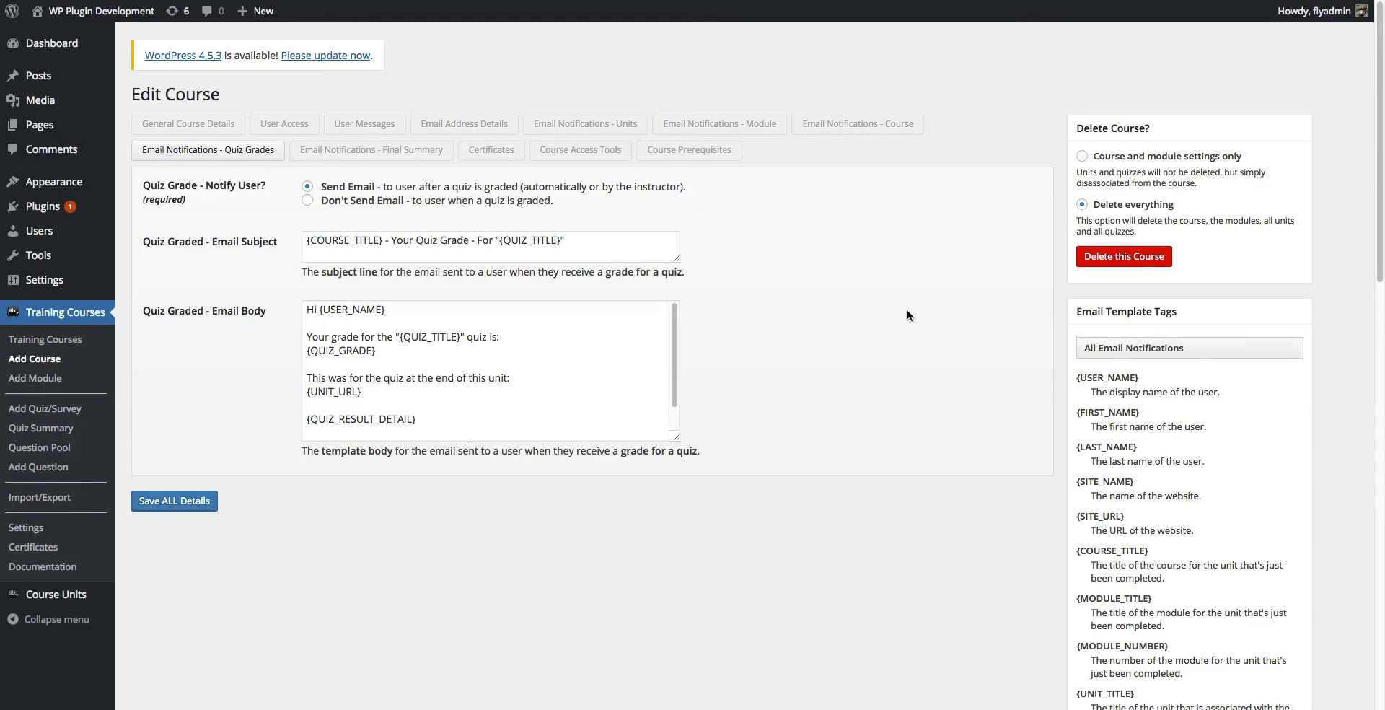
# Step: Examine the email template tags available for quiz notifications, from {QUIZ_TITLE} to {QUIZ_RESULT_DETAIL}
pyautogui.scroll(-5, 1081, 331)
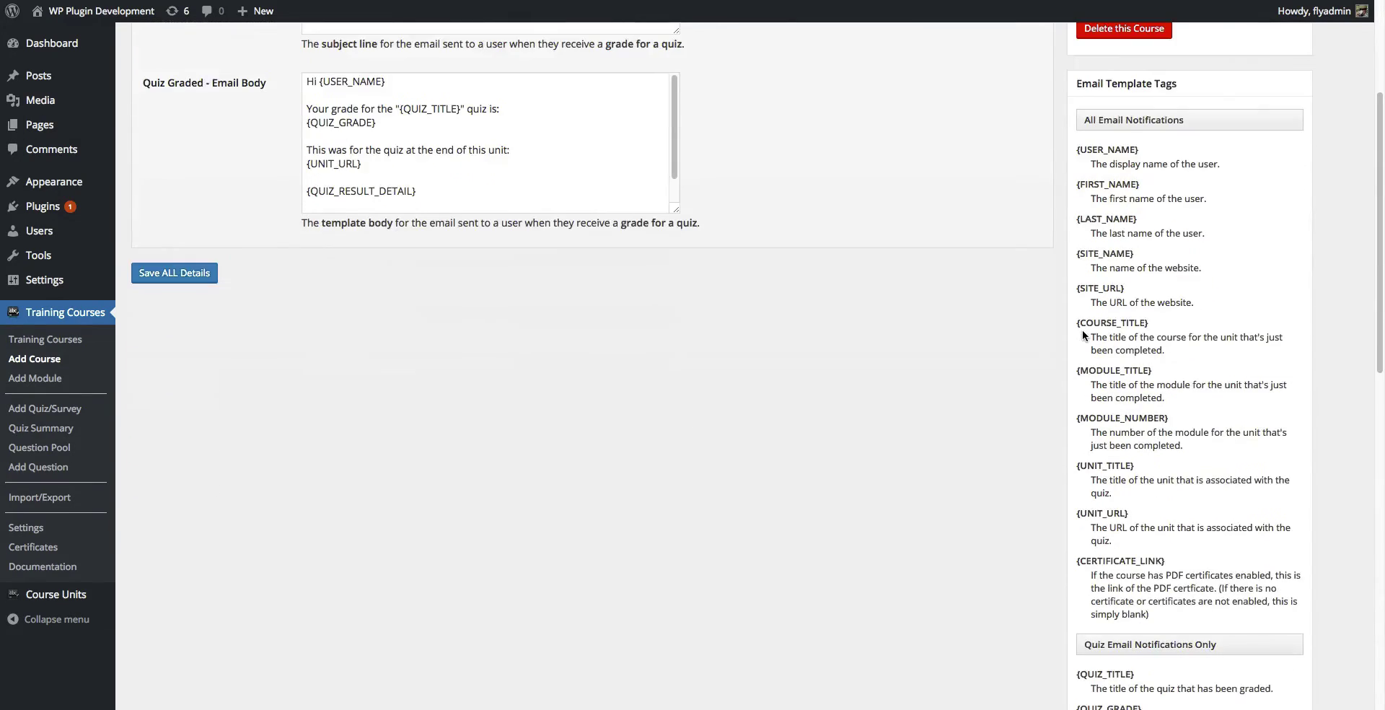
pyautogui.scroll(-5, 1082, 331)
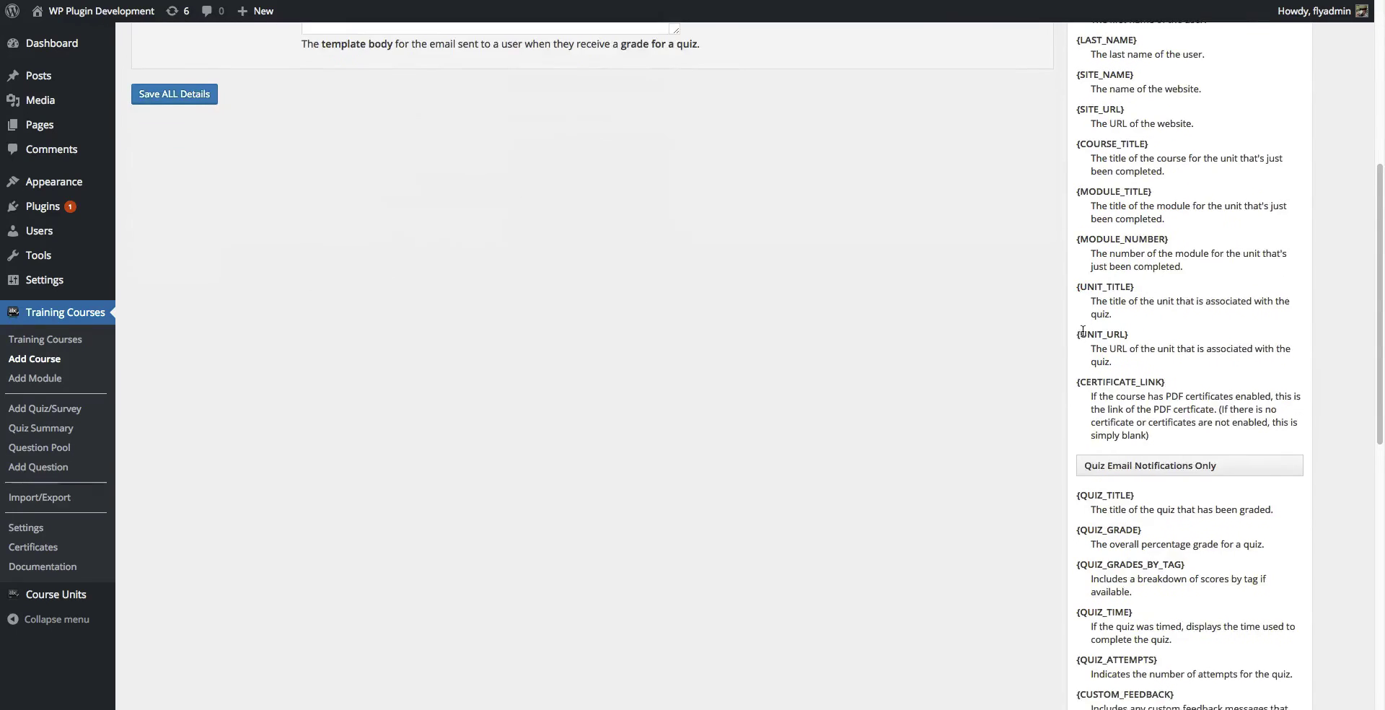
pyautogui.scroll(-4, 1082, 330)
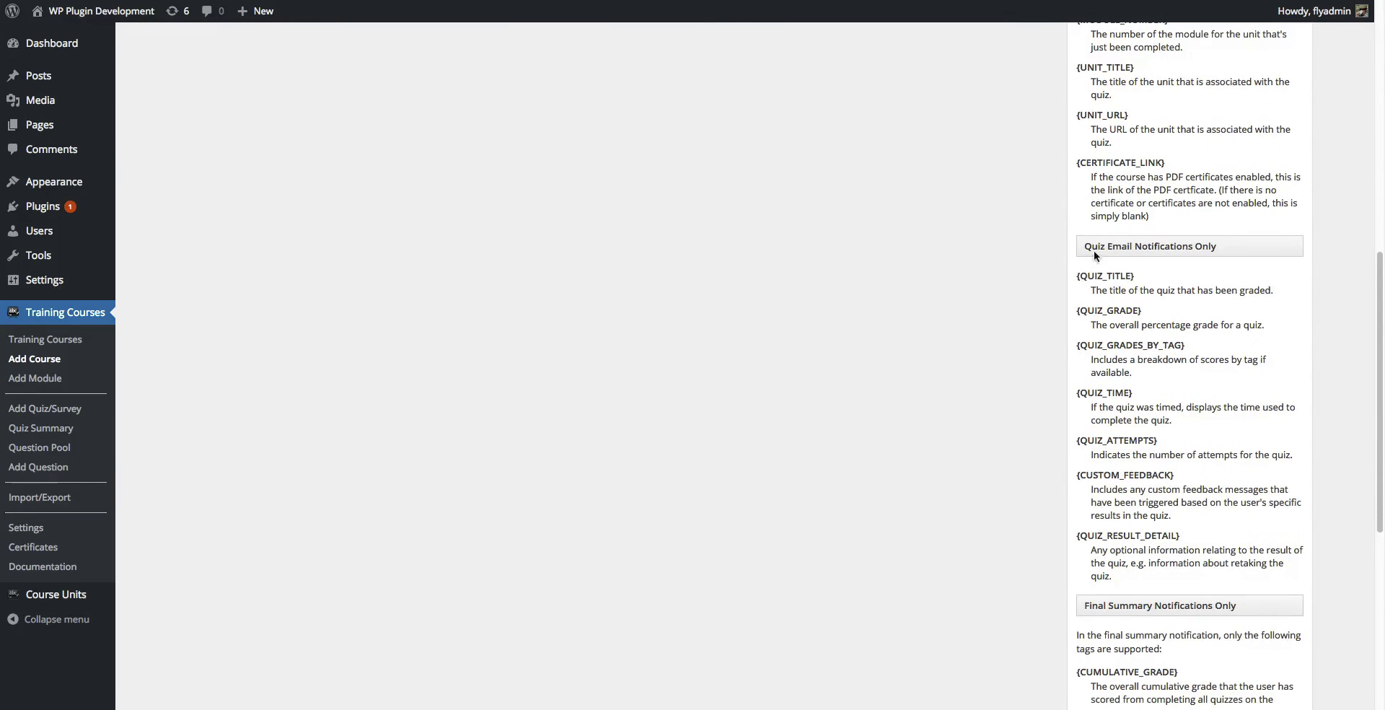
pyautogui.scroll(-1, 1170, 252)
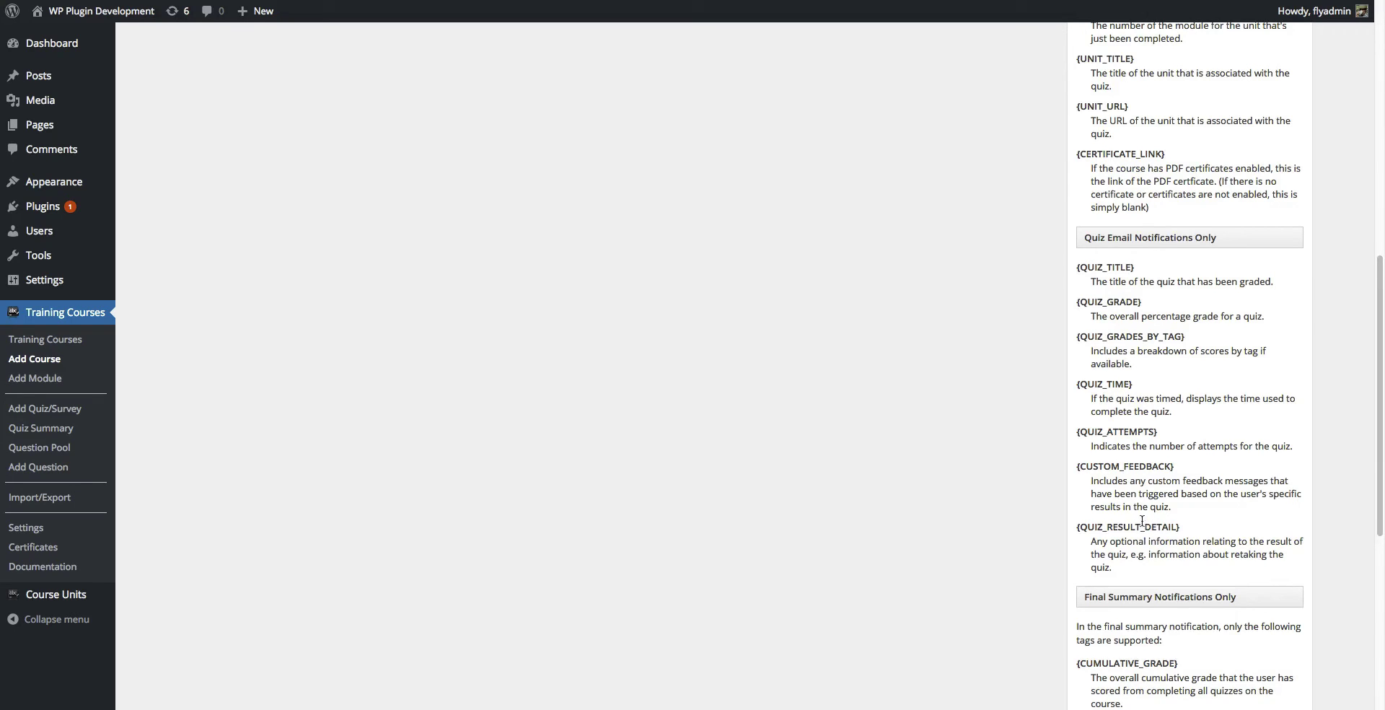
pyautogui.scroll(10, 1141, 520)
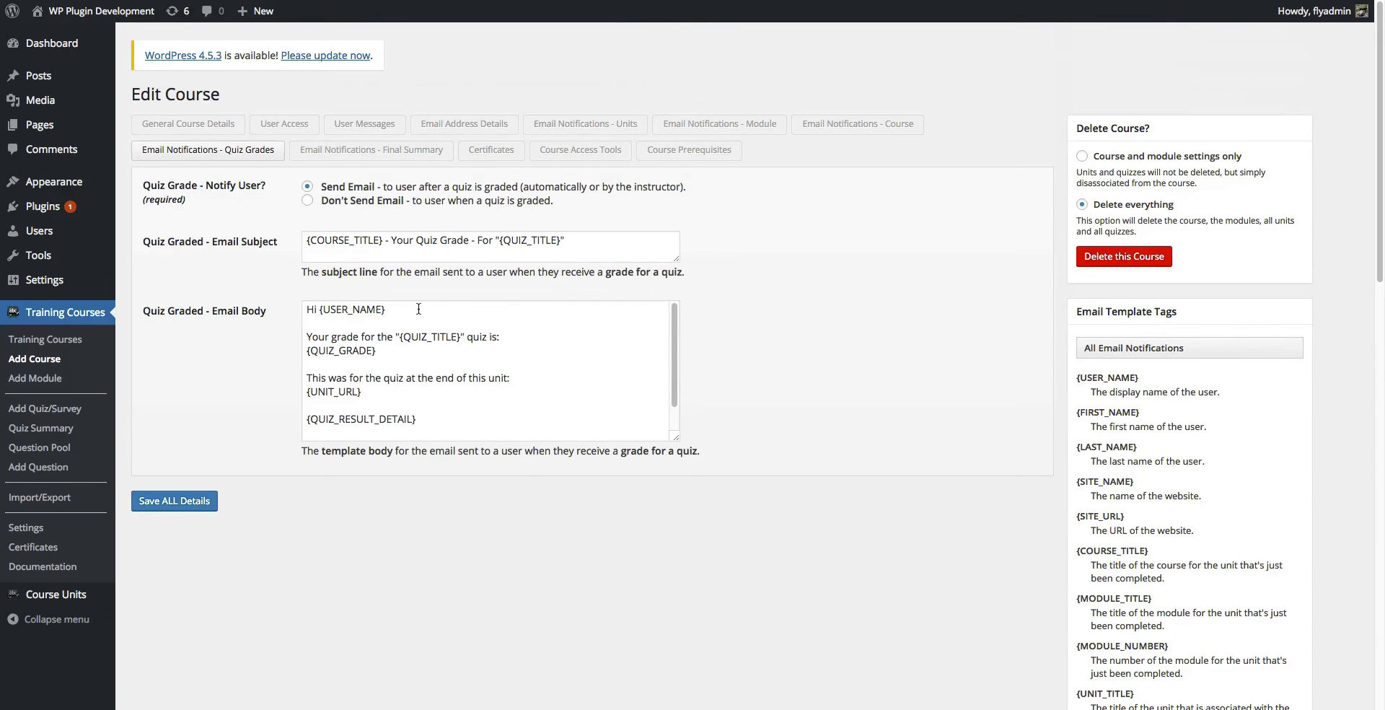
# Step: Review the Final Summary email template, its supported tags and the {CERTIFICATE_LINK} tag in the body
pyautogui.click(422, 155)
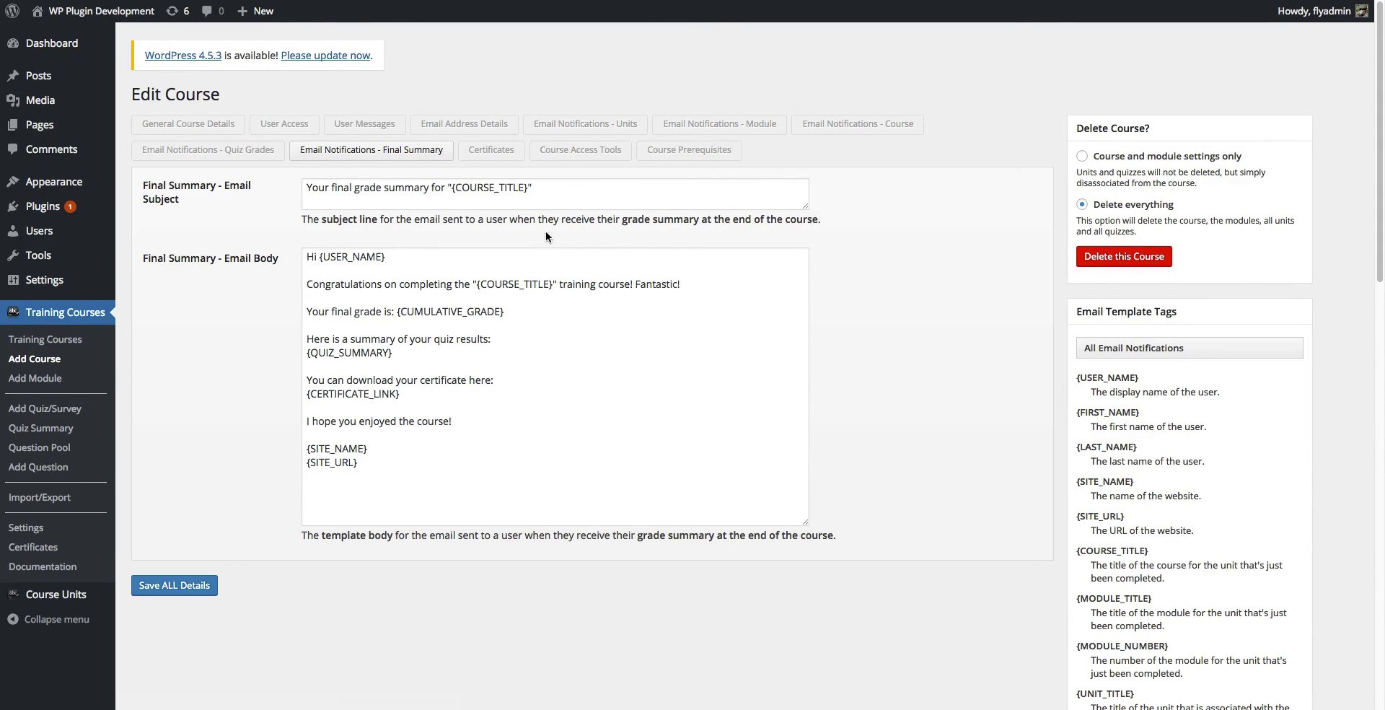
pyautogui.scroll(-8, 1075, 570)
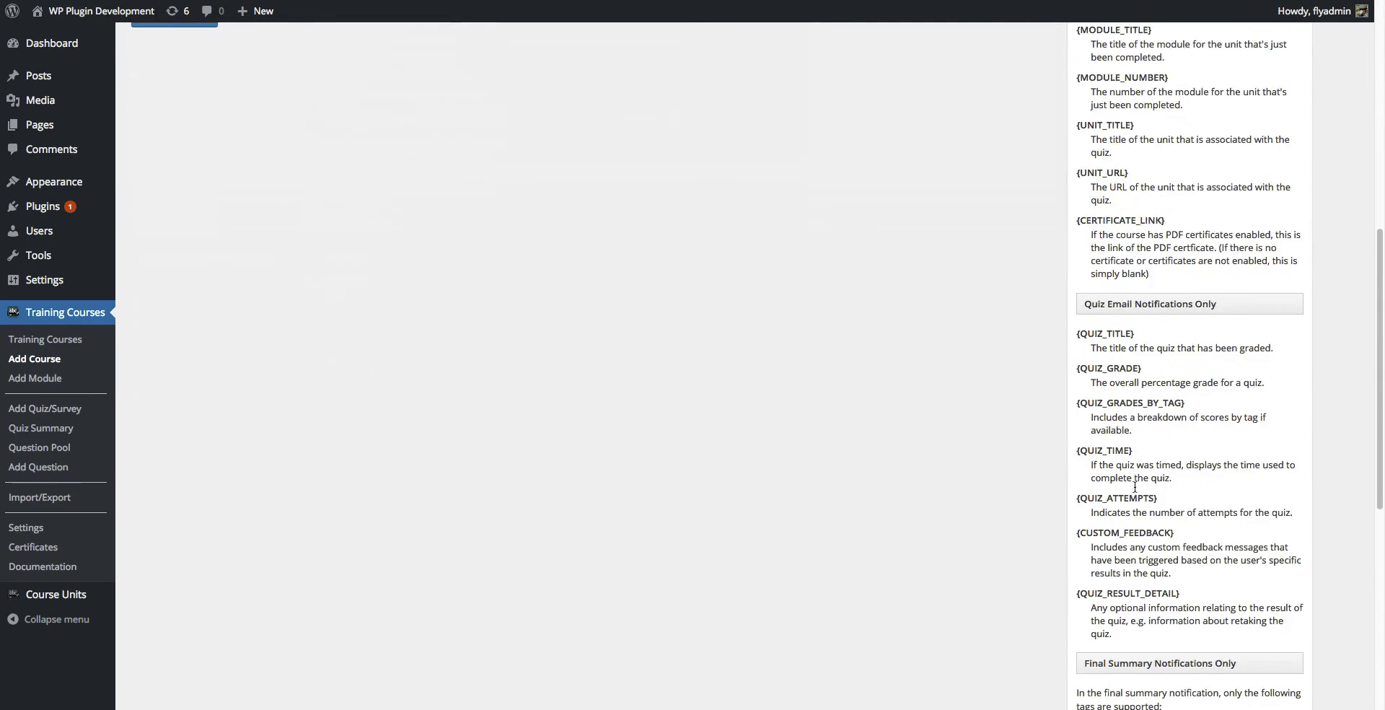
pyautogui.scroll(-5, 1134, 486)
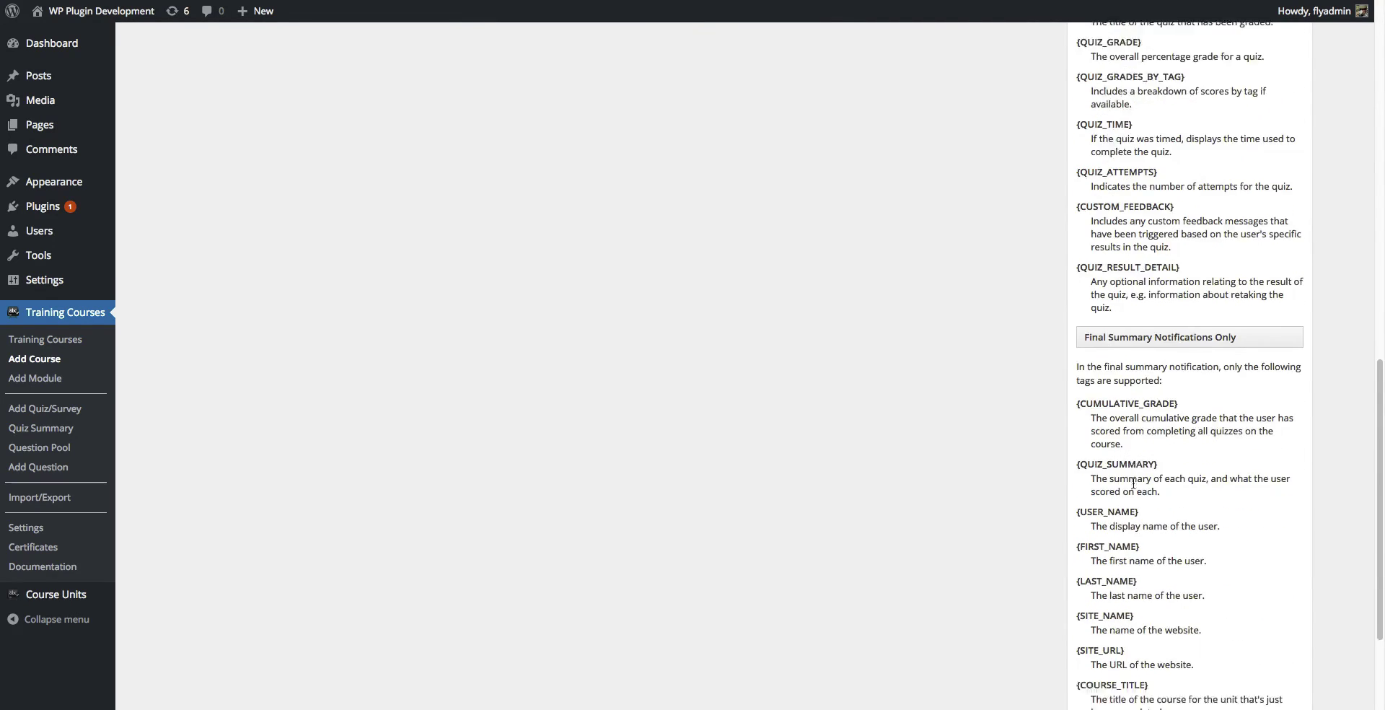
pyautogui.scroll(-2, 1133, 484)
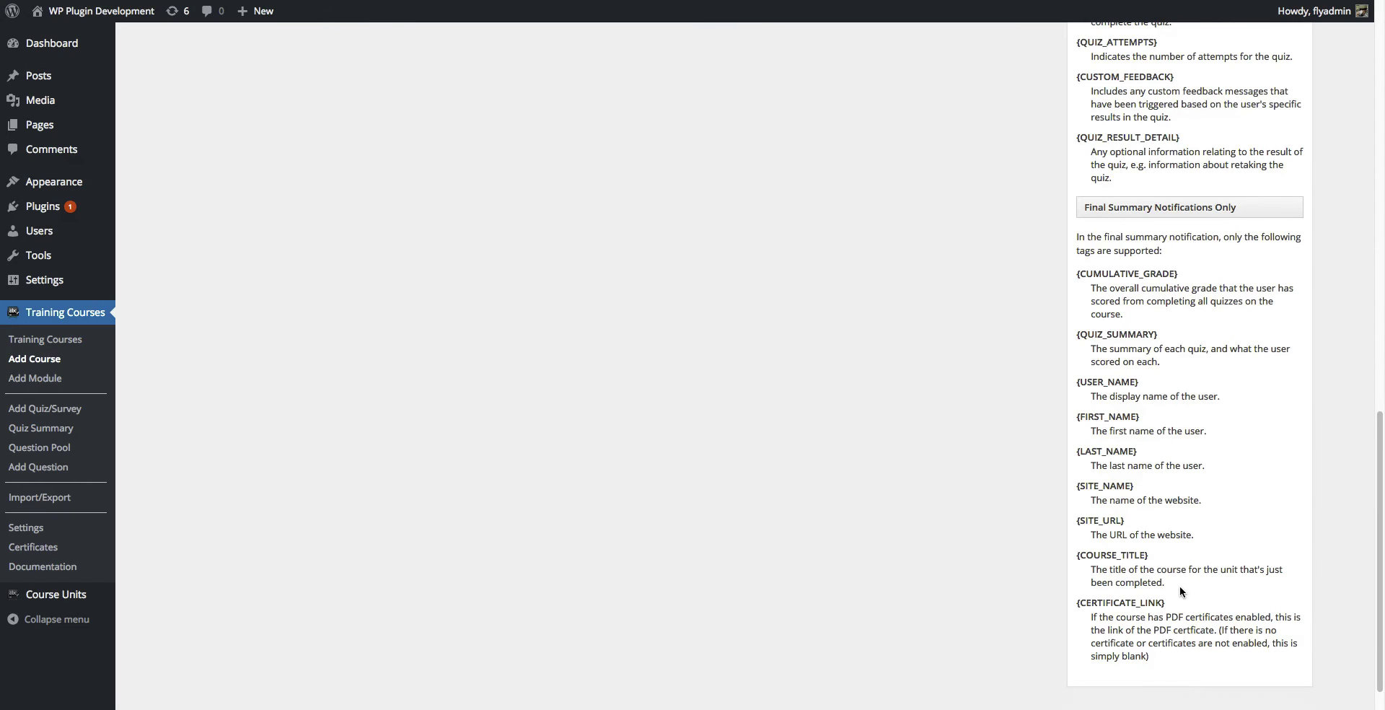
pyautogui.scroll(15, 929, 406)
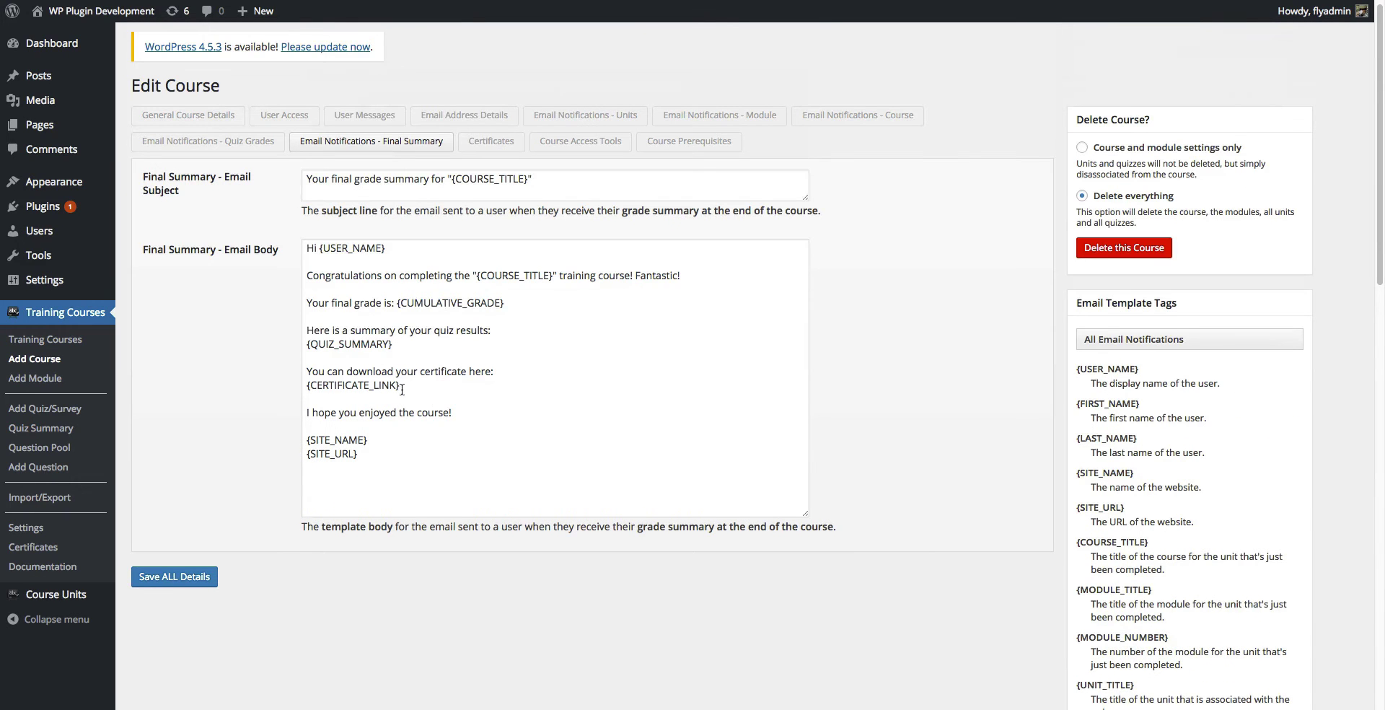
pyautogui.moveTo(402, 389); pyautogui.dragTo(306, 386)
pyautogui.press('Down')
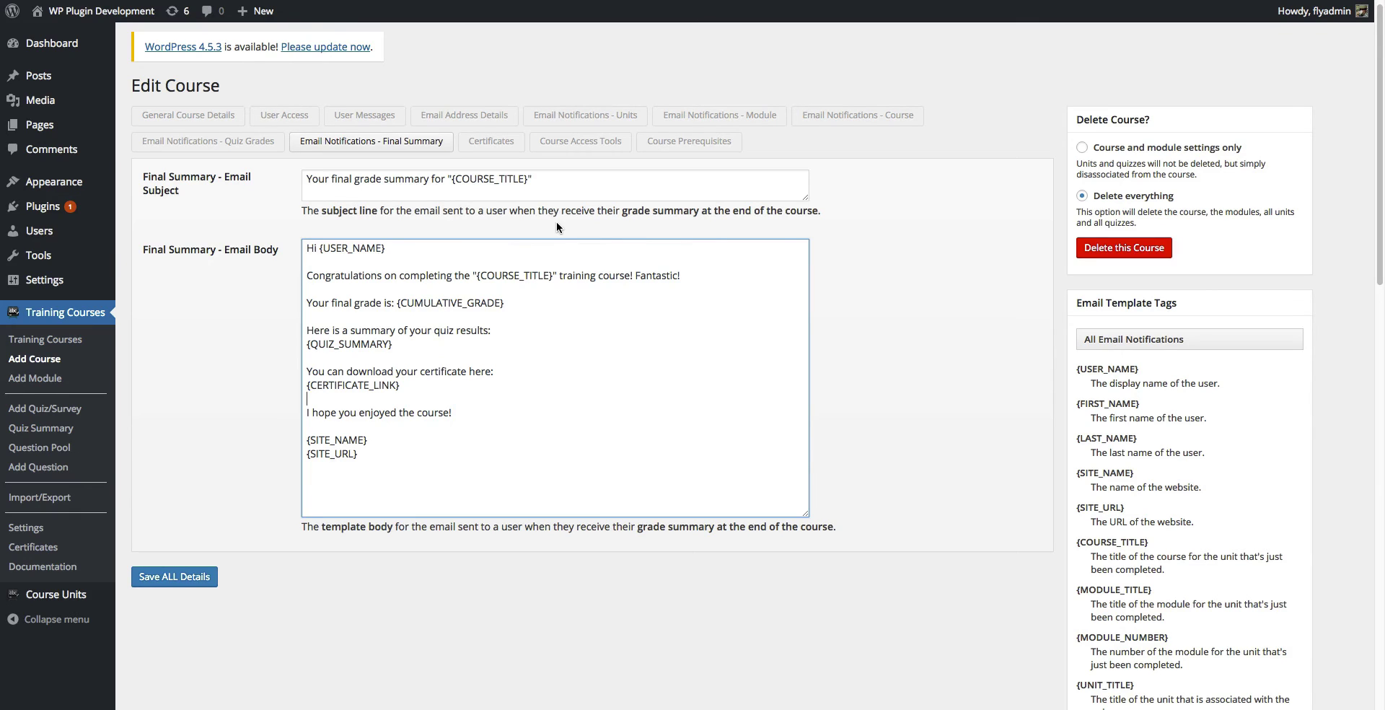
# Step: Review the course's certificate setting and the access tools for resetting progress and bulk-granting access
pyautogui.click(493, 141)
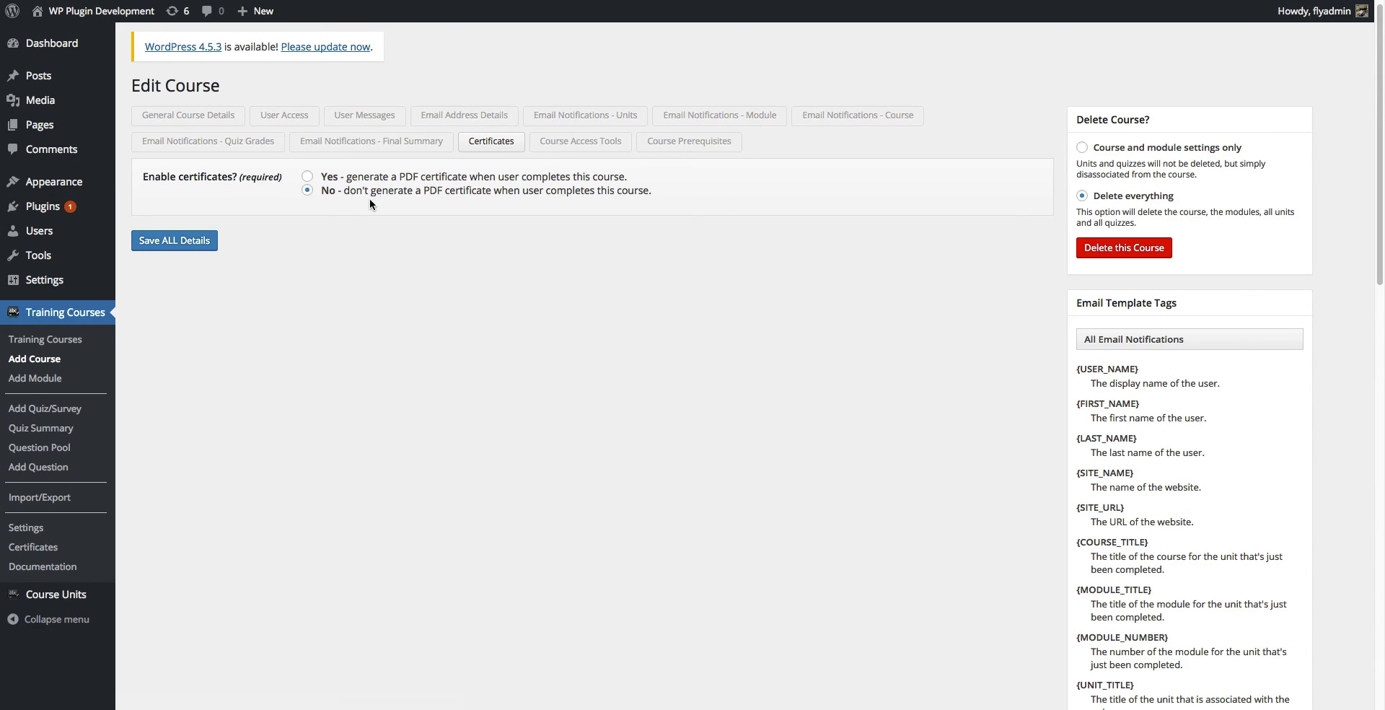
pyautogui.click(581, 144)
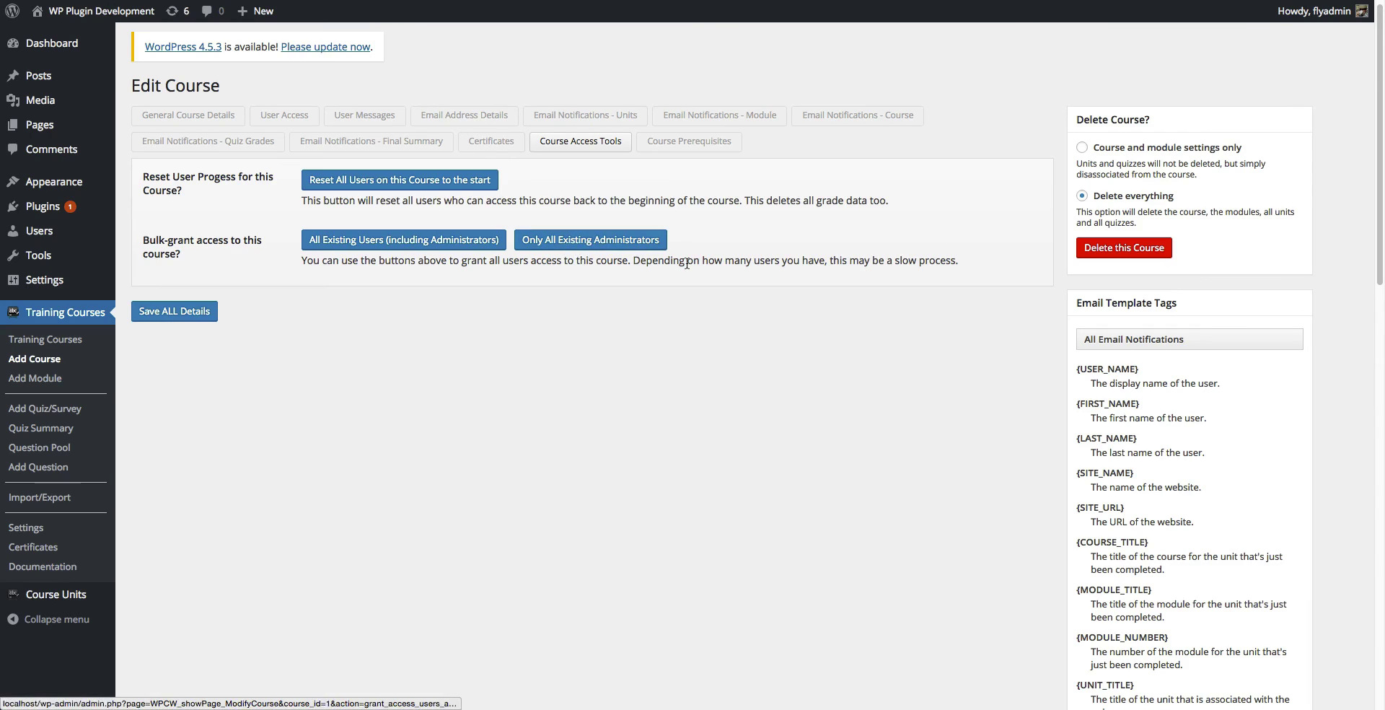
pyautogui.scroll(1, 680, 218)
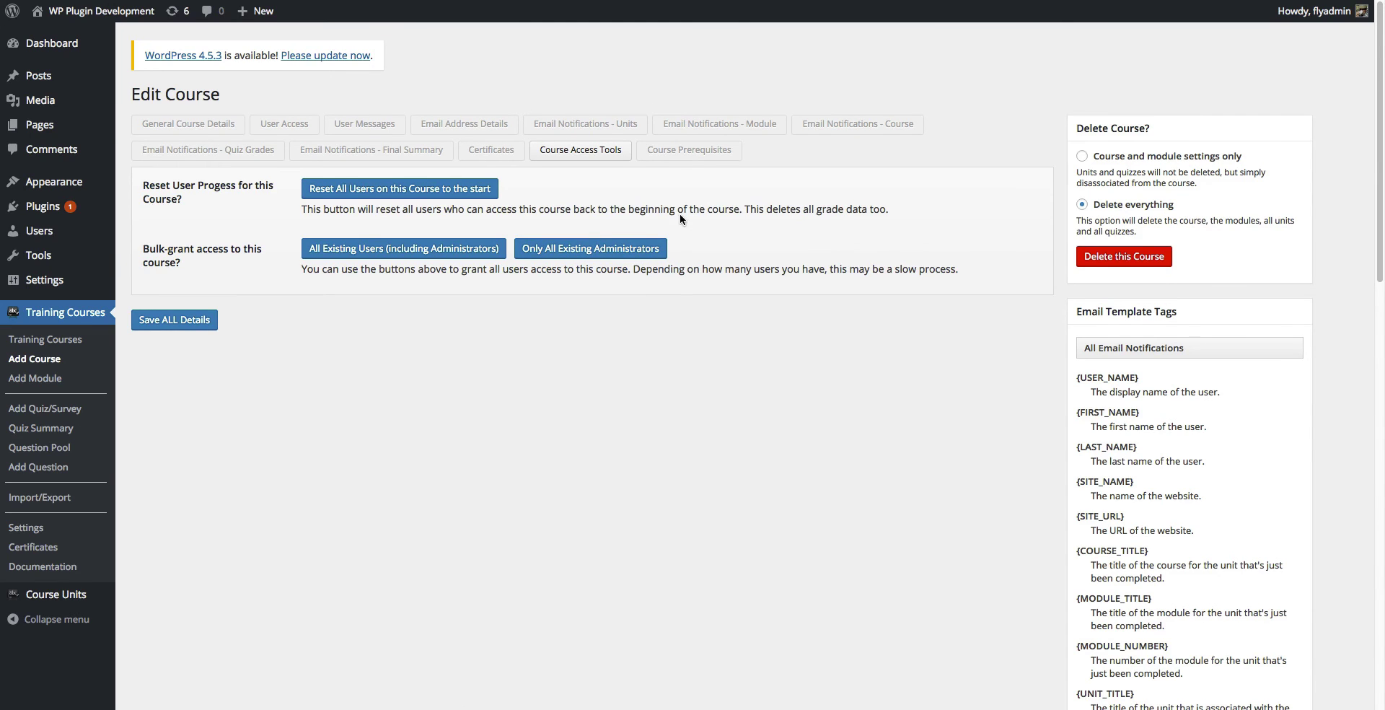
# Step: Check the prerequisites of the Facebook Marketing and Twitter Marketing courses, and open the list of all users
pyautogui.click(697, 157)
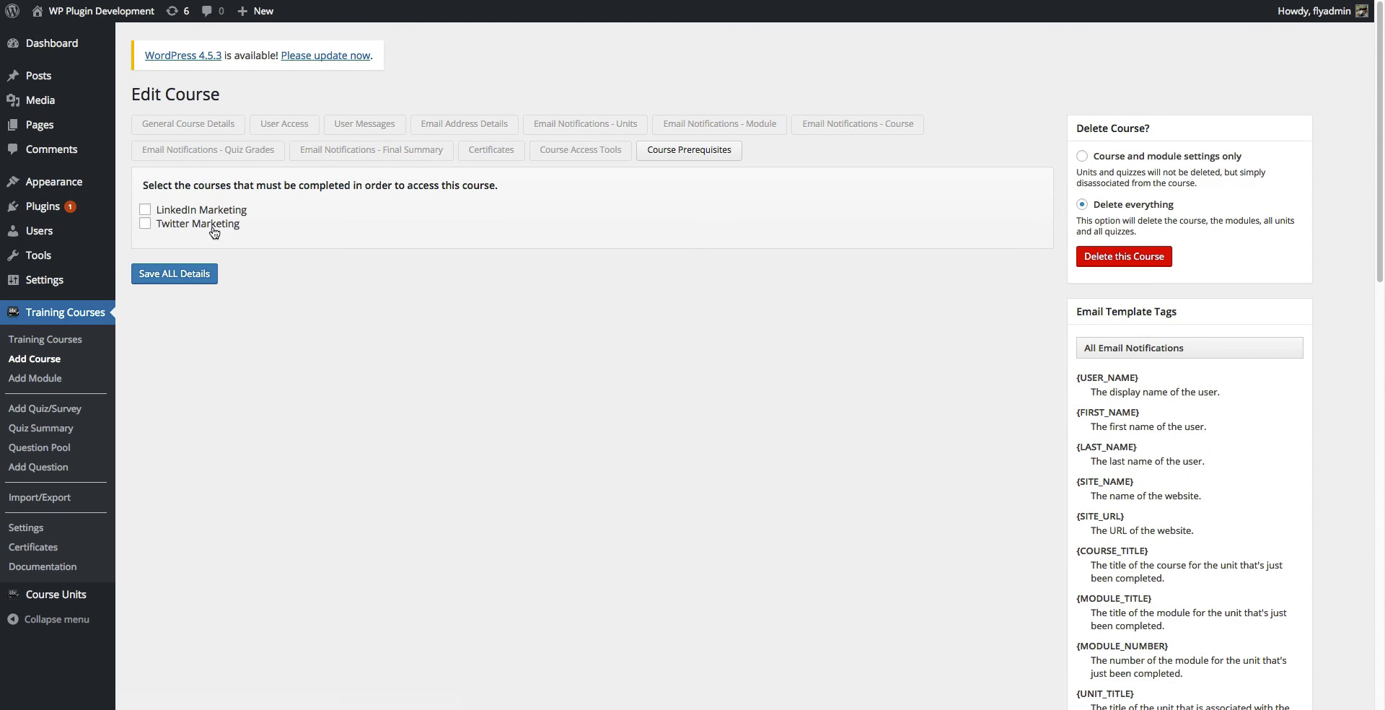
pyautogui.click(63, 341)
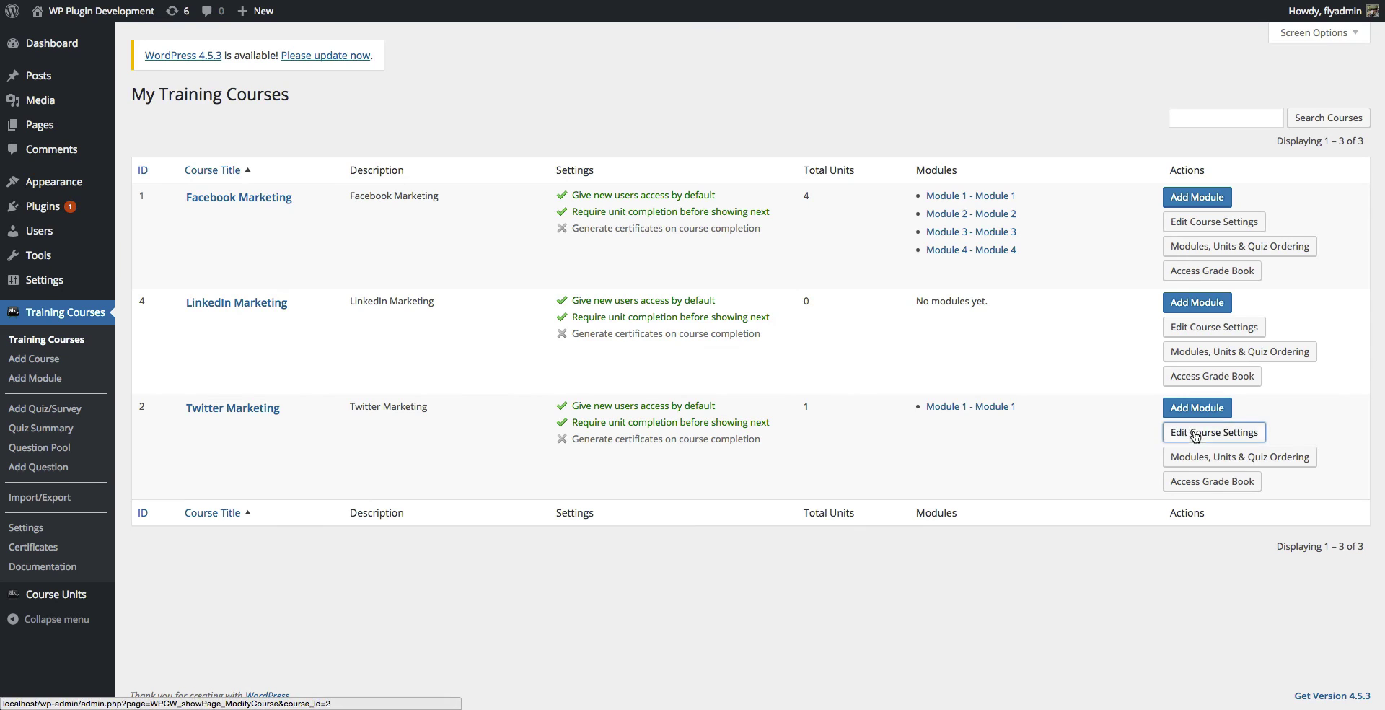
pyautogui.click(1195, 436)
pyautogui.click(717, 150)
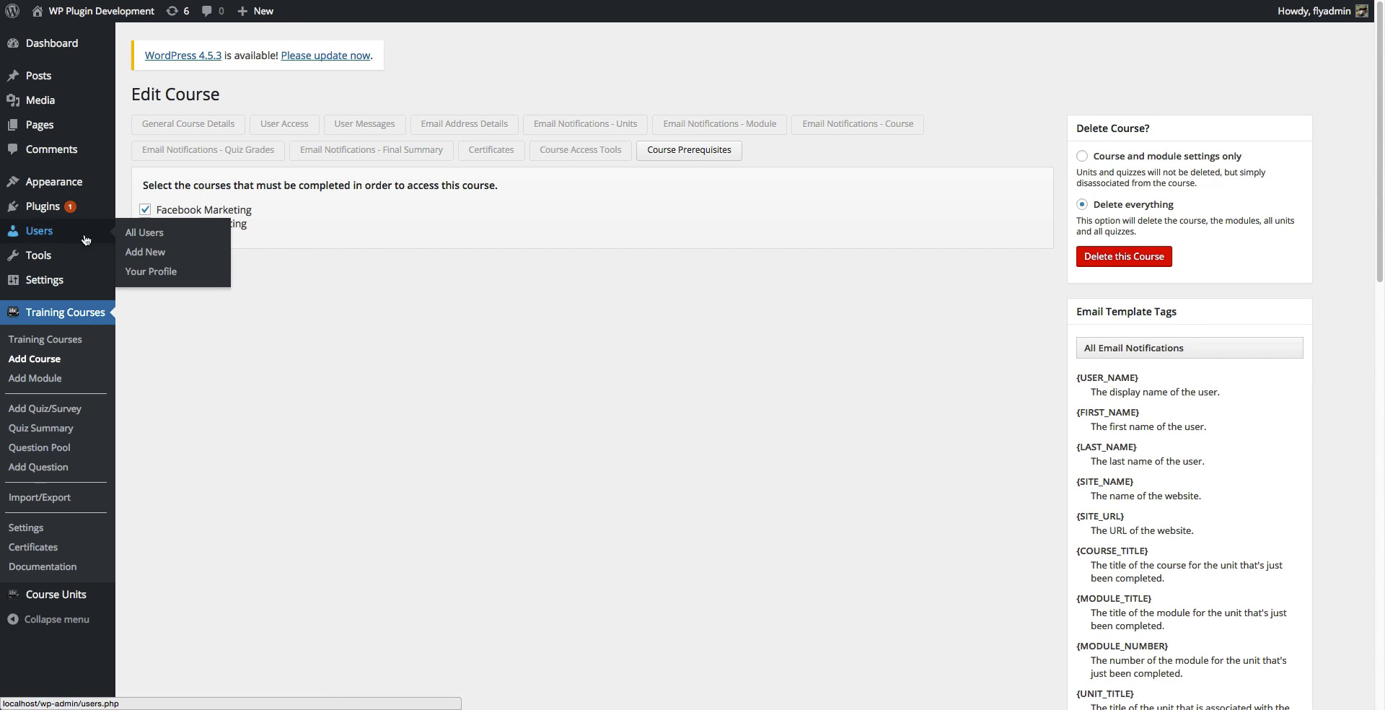
pyautogui.click(160, 235)
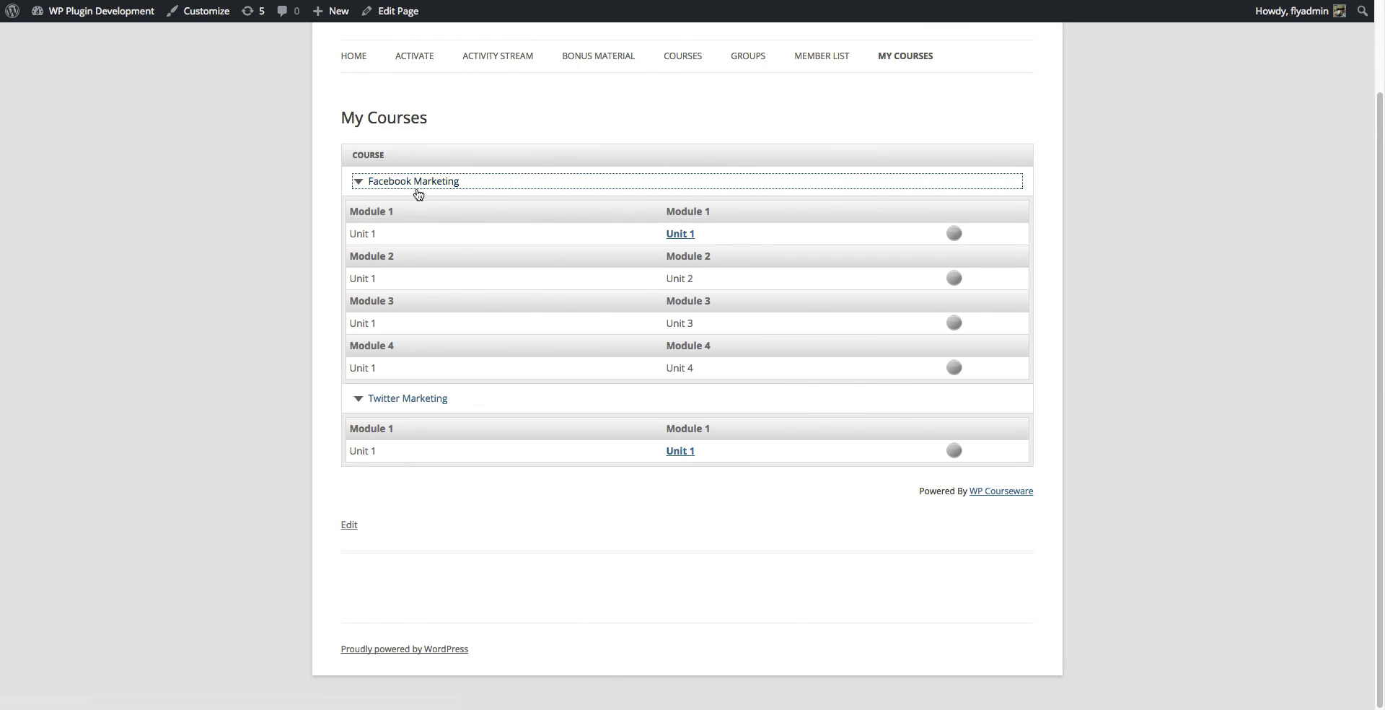
# Step: Inspect both course outlines on the My Courses page and try to open Unit 1 of Twitter Marketing
pyautogui.click(357, 182)
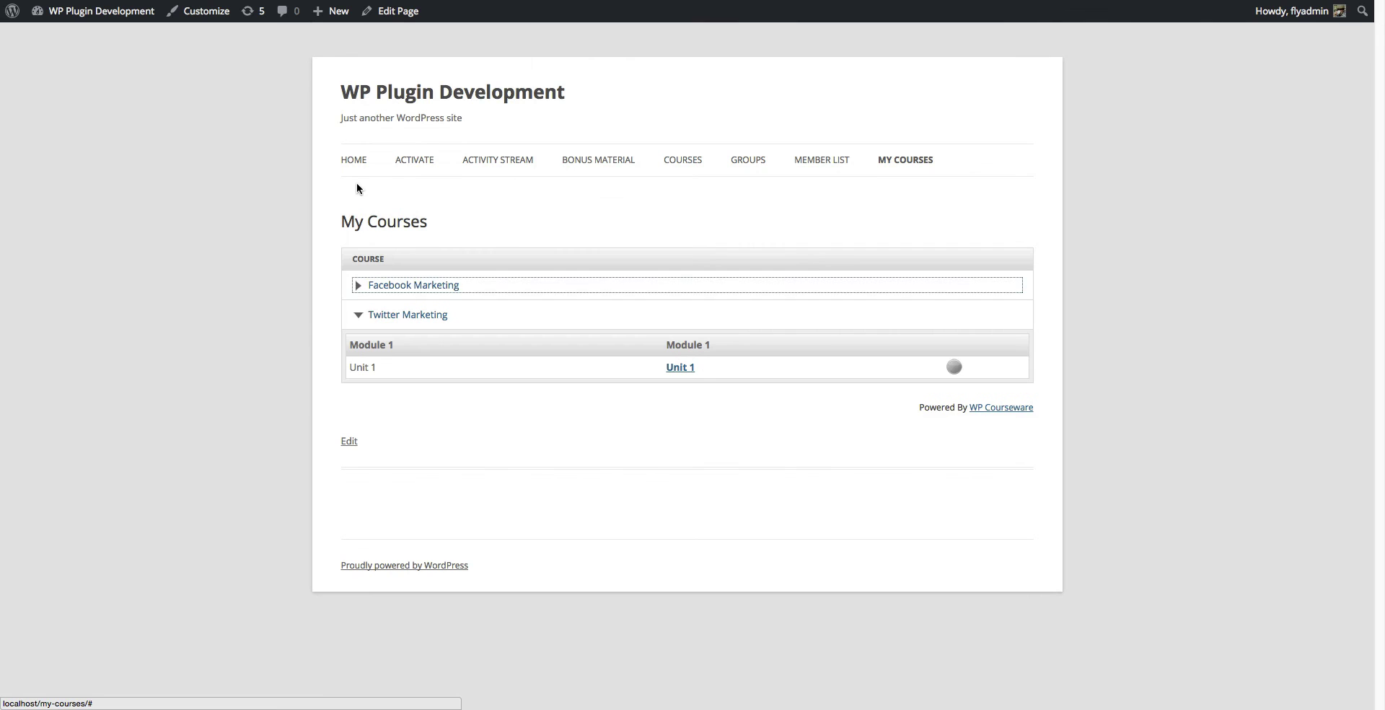
pyautogui.click(357, 315)
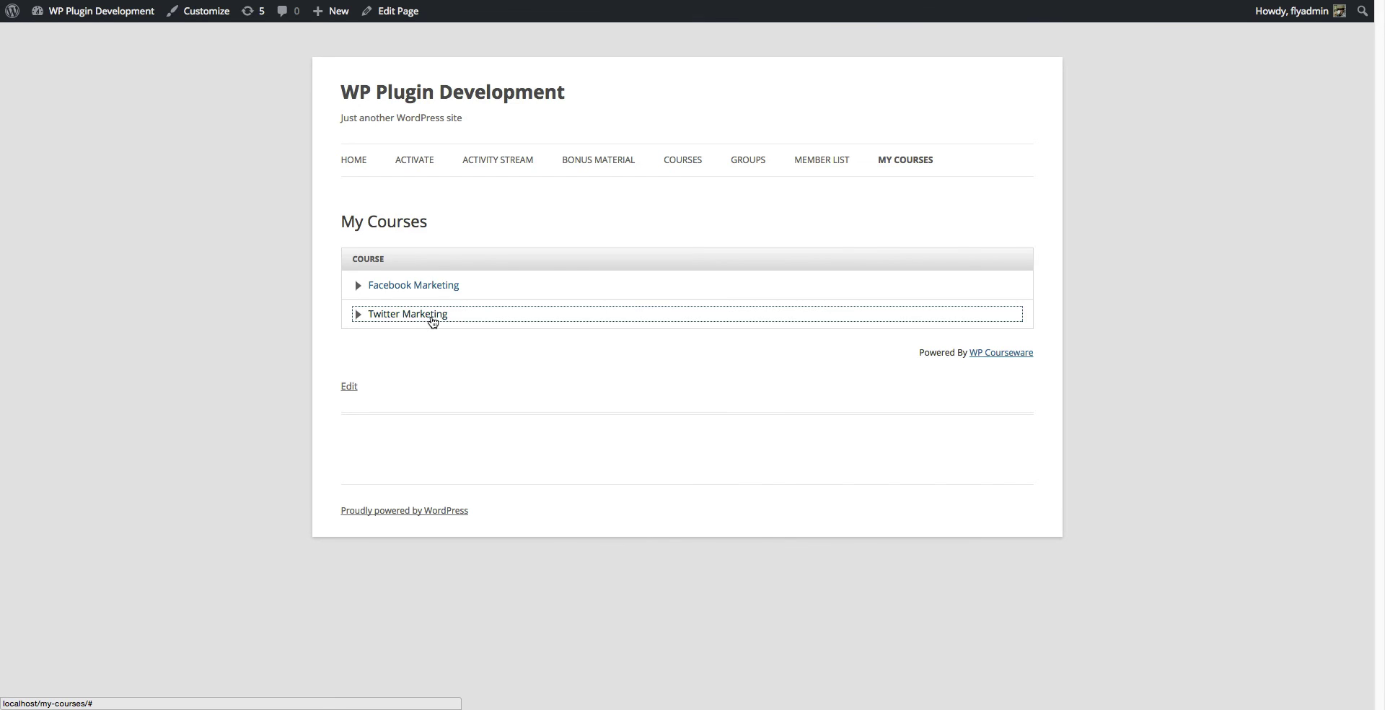
pyautogui.click(359, 288)
pyautogui.scroll(-1, 374, 268)
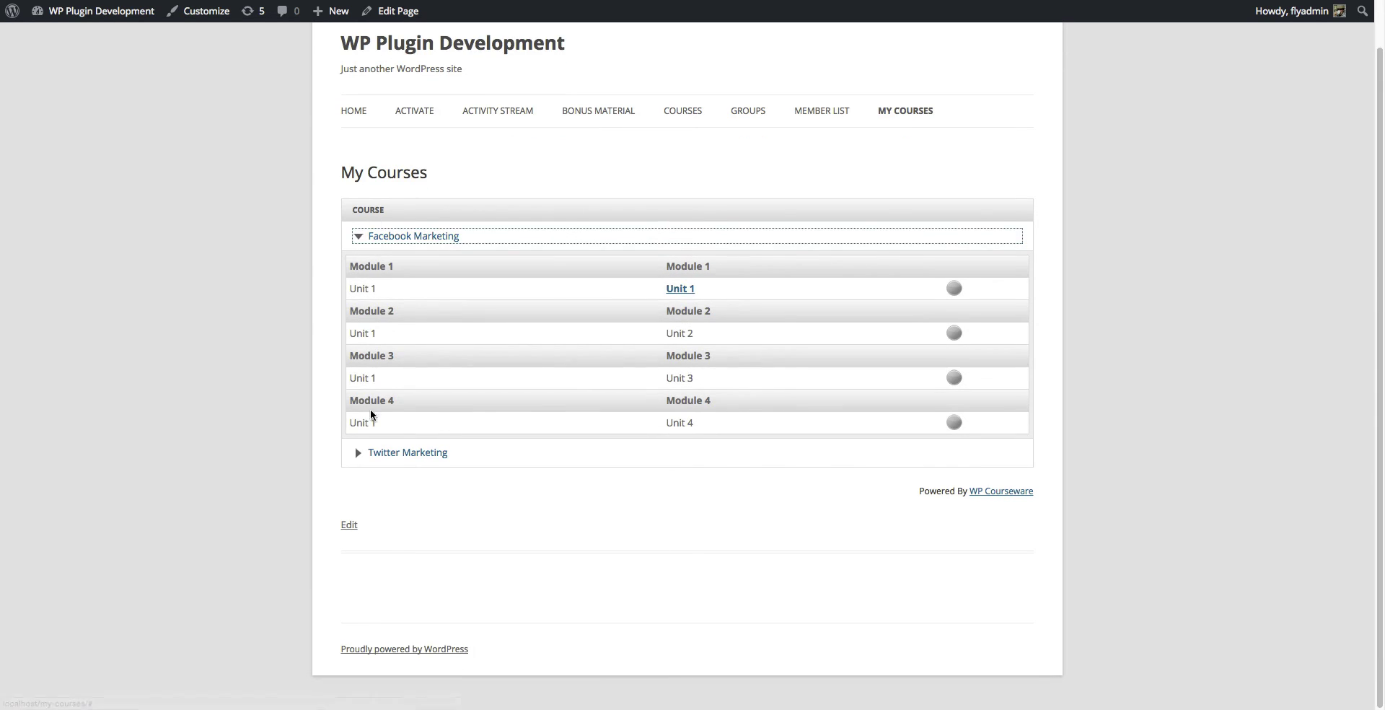
pyautogui.click(361, 453)
pyautogui.scroll(-1, 854, 301)
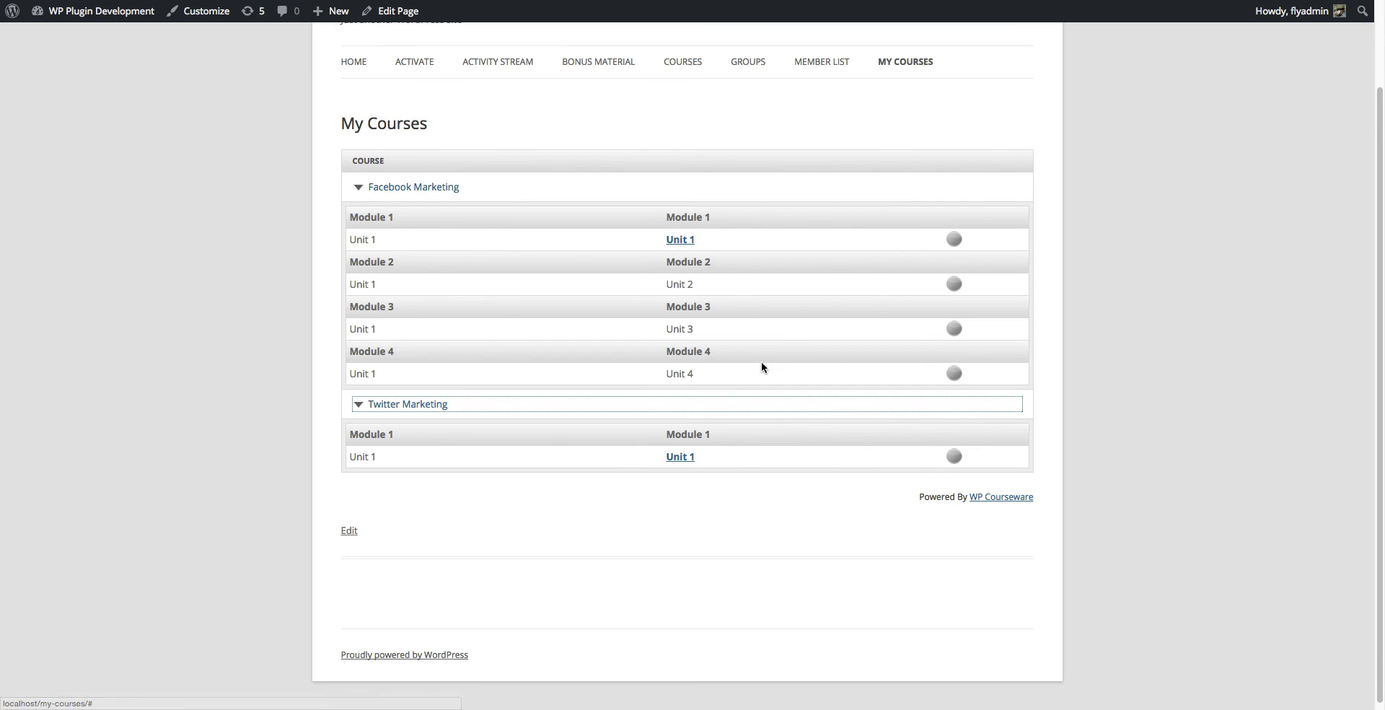
pyautogui.click(685, 456)
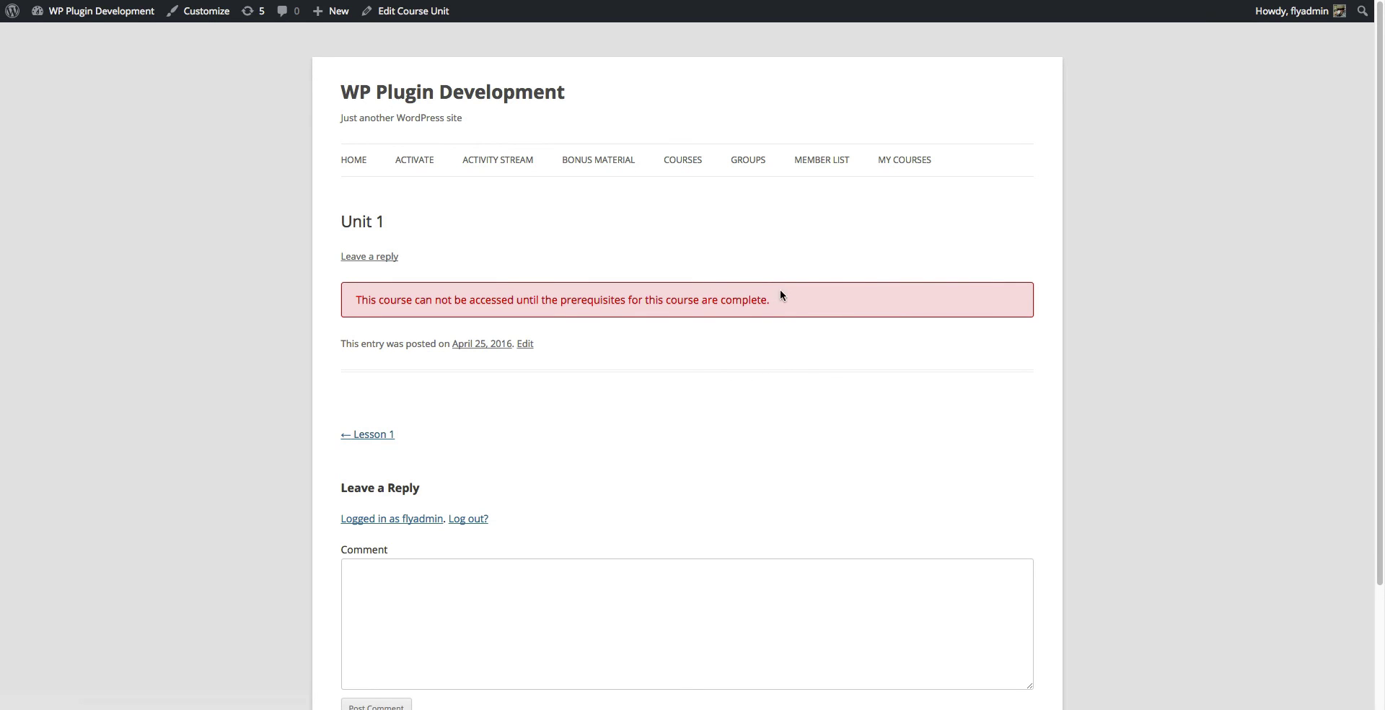
# Step: Open Unit 1 of Facebook Marketing from the My Courses page and mark it as completed
pyautogui.click(904, 162)
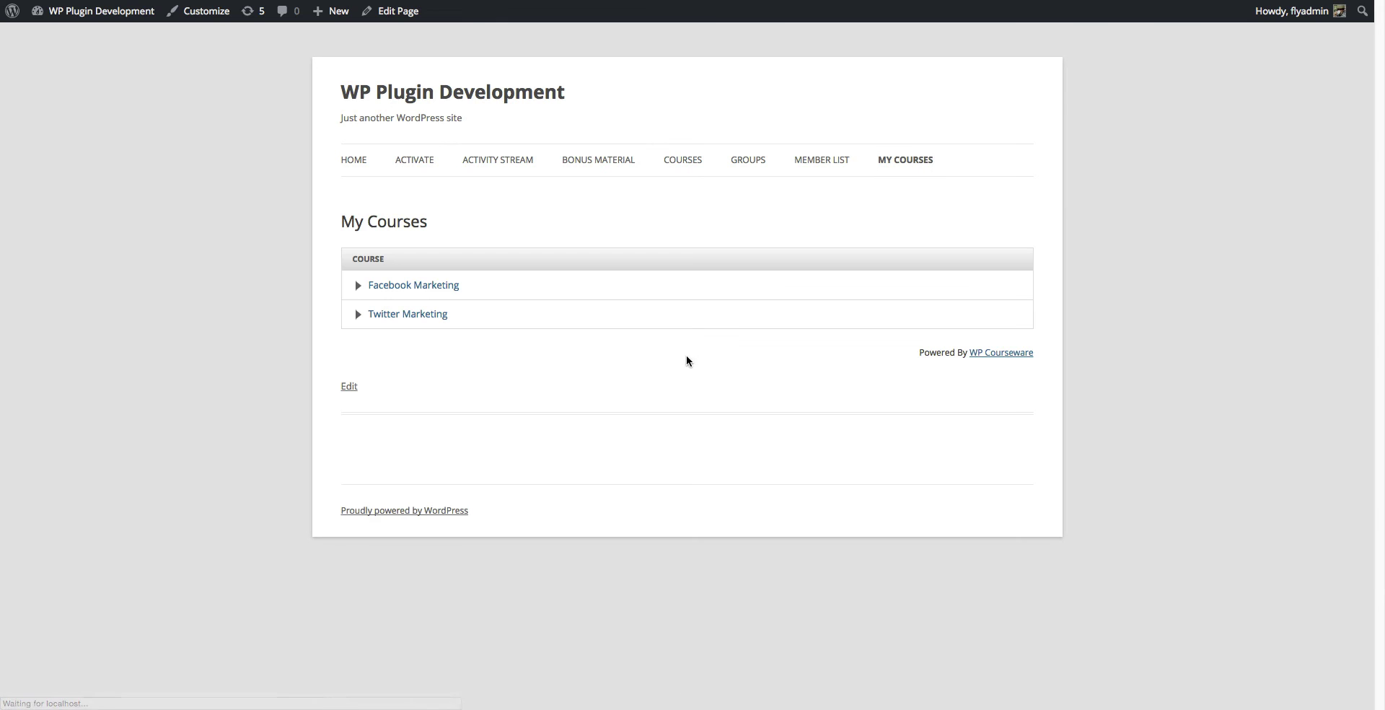
pyautogui.click(451, 287)
pyautogui.click(682, 339)
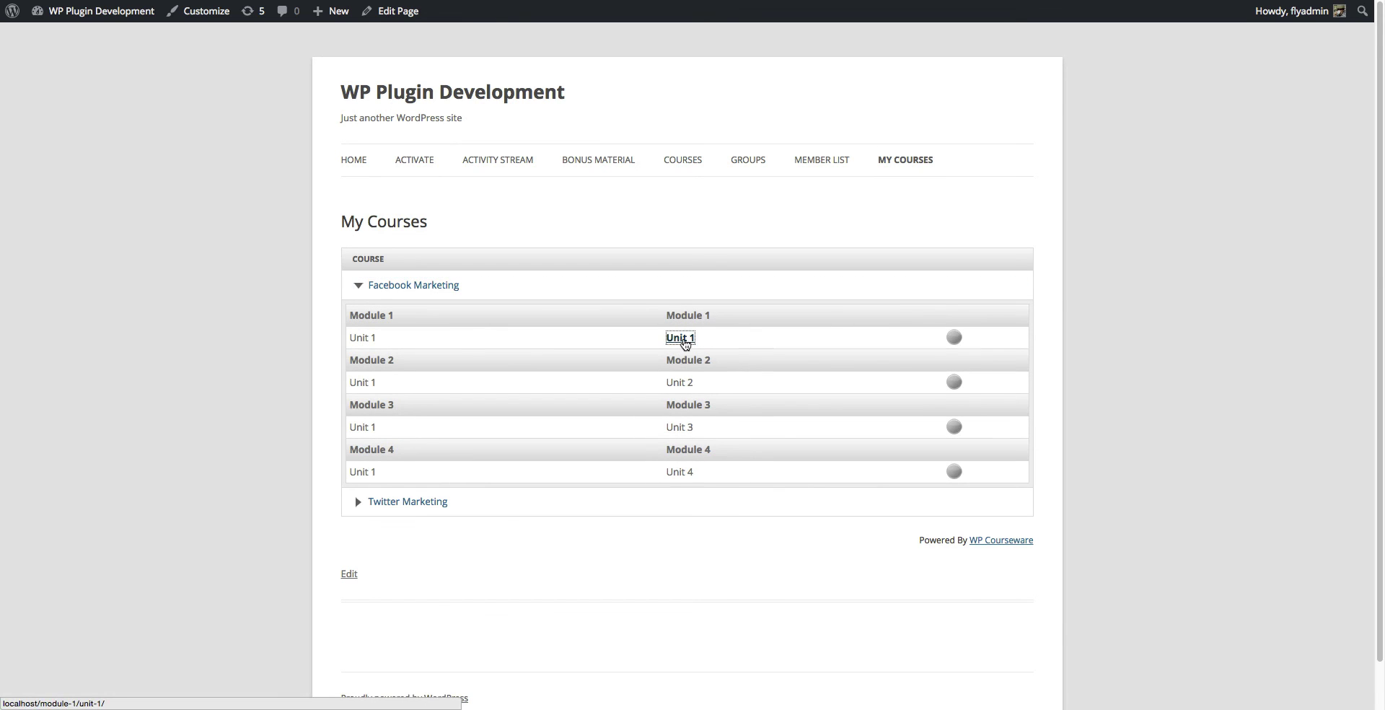
pyautogui.scroll(-3, 691, 261)
pyautogui.click(938, 113)
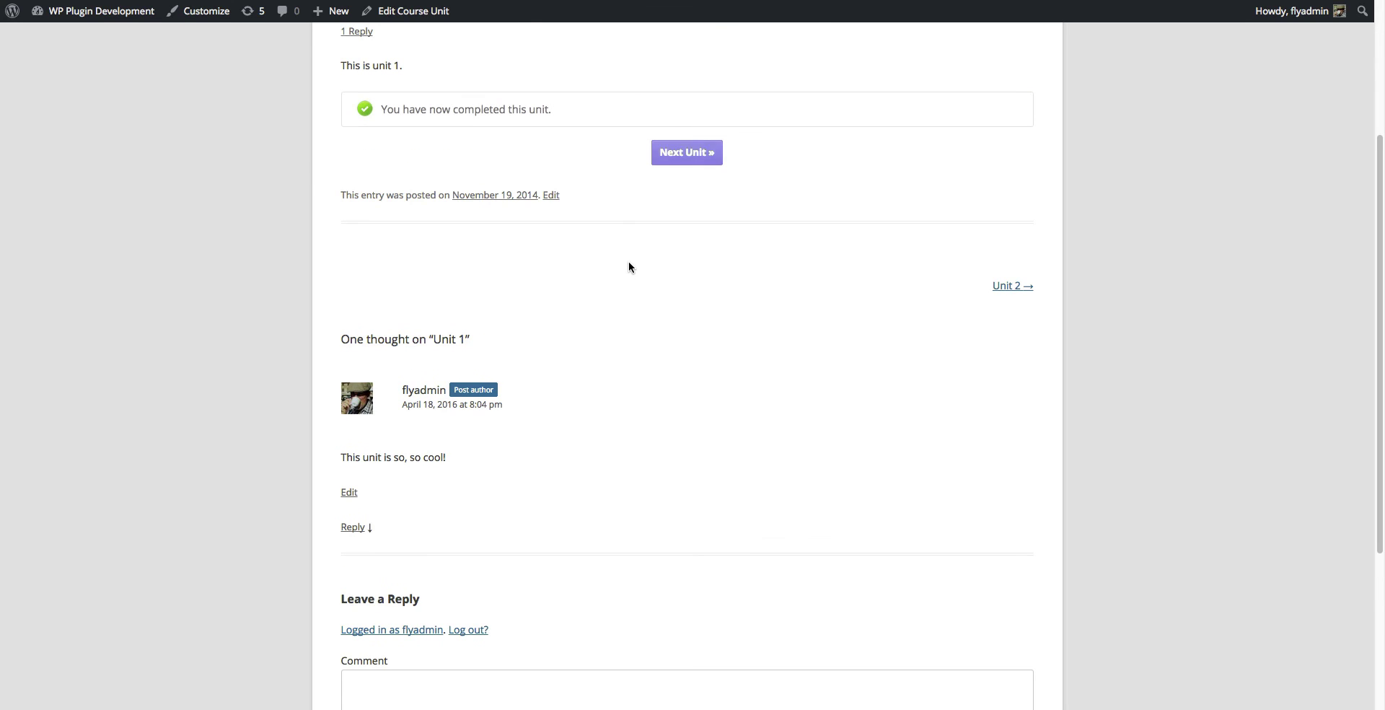
# Step: Mark Units 2, 3 and 4 of the Facebook Marketing course as completed, in order
pyautogui.click(686, 154)
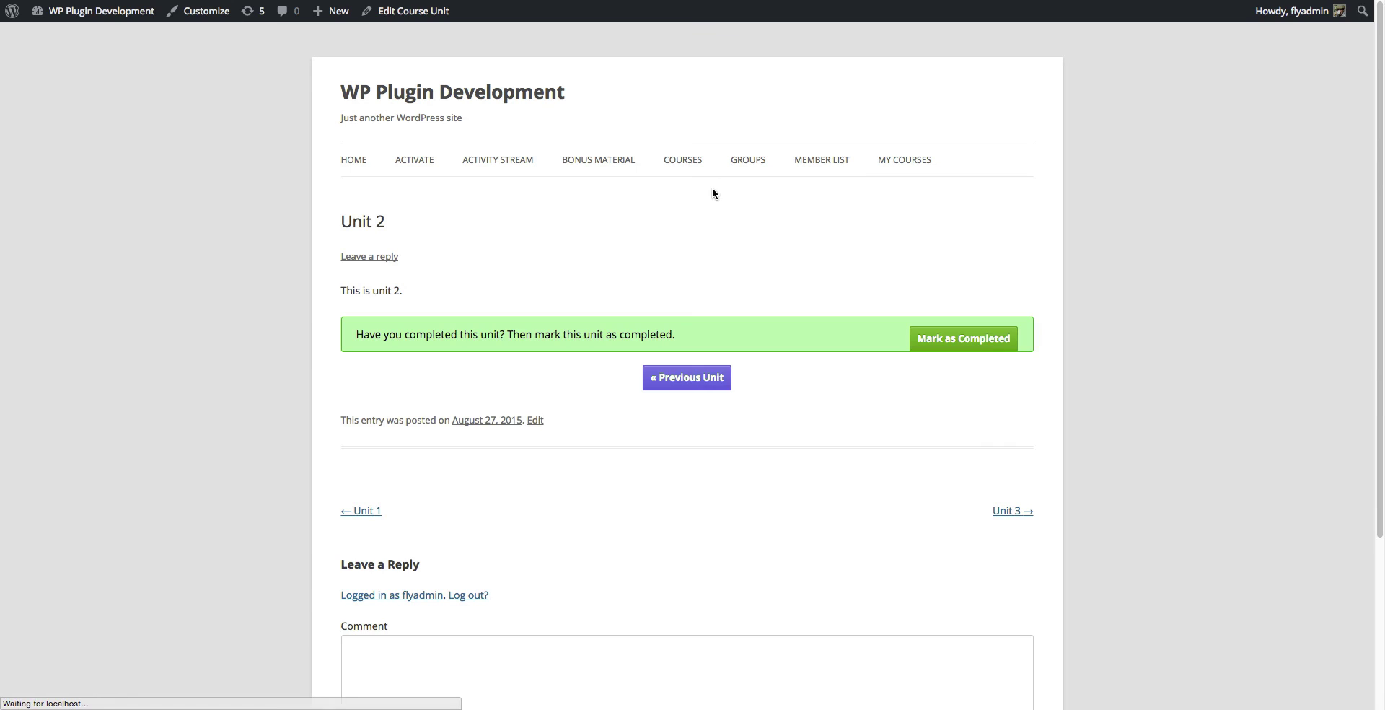
pyautogui.click(959, 339)
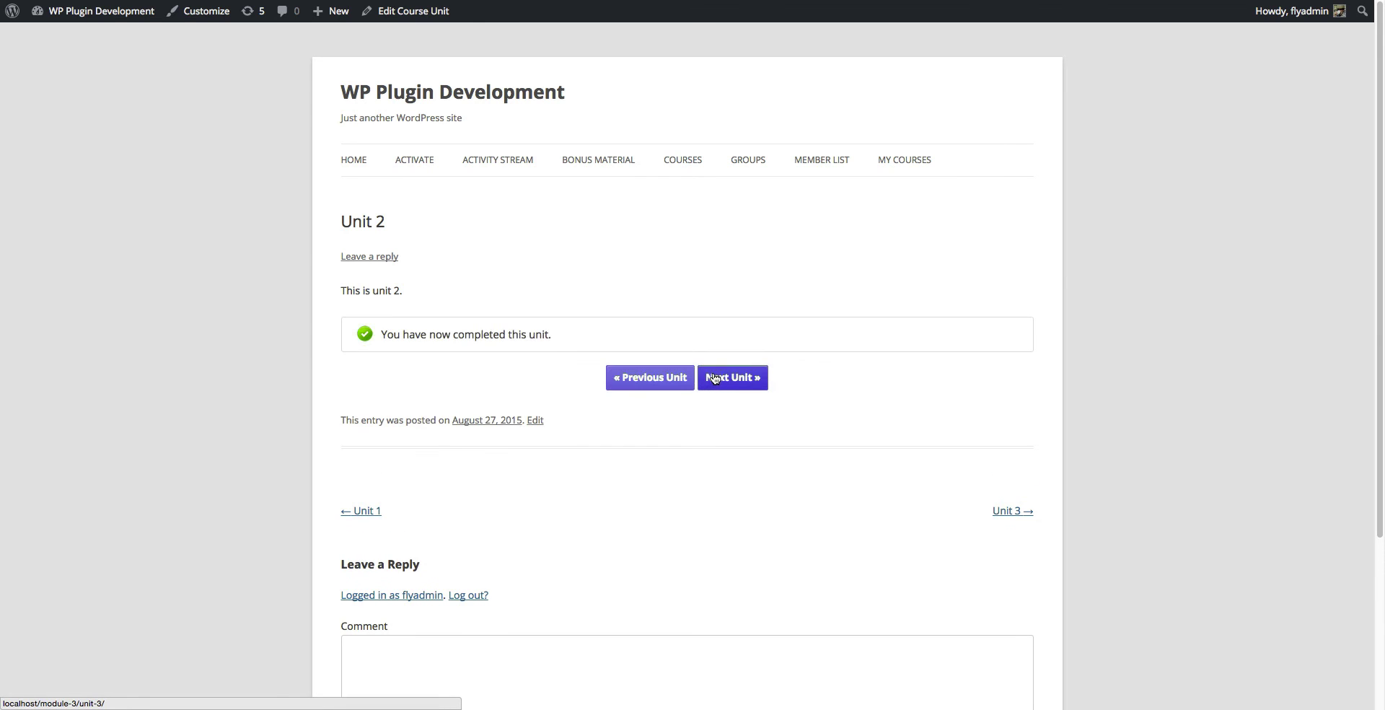
pyautogui.click(729, 377)
pyautogui.click(966, 316)
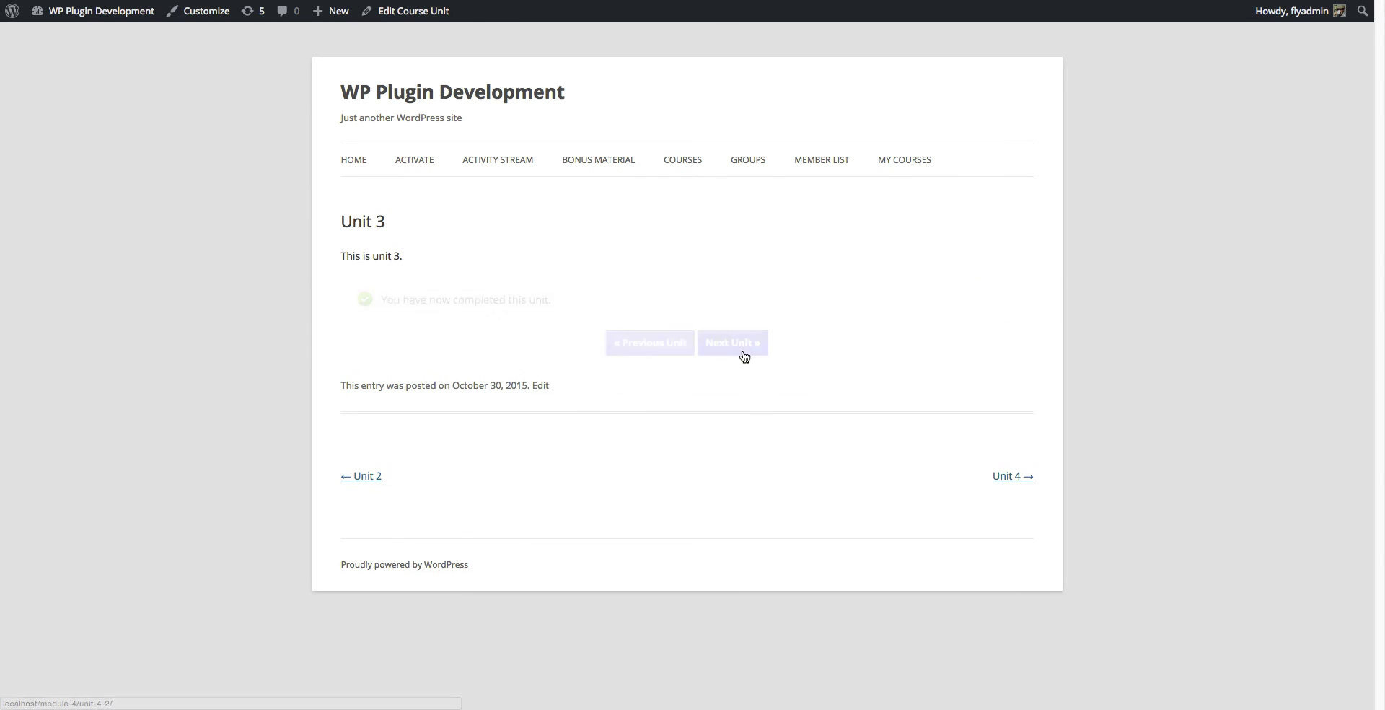
pyautogui.click(760, 343)
pyautogui.click(963, 338)
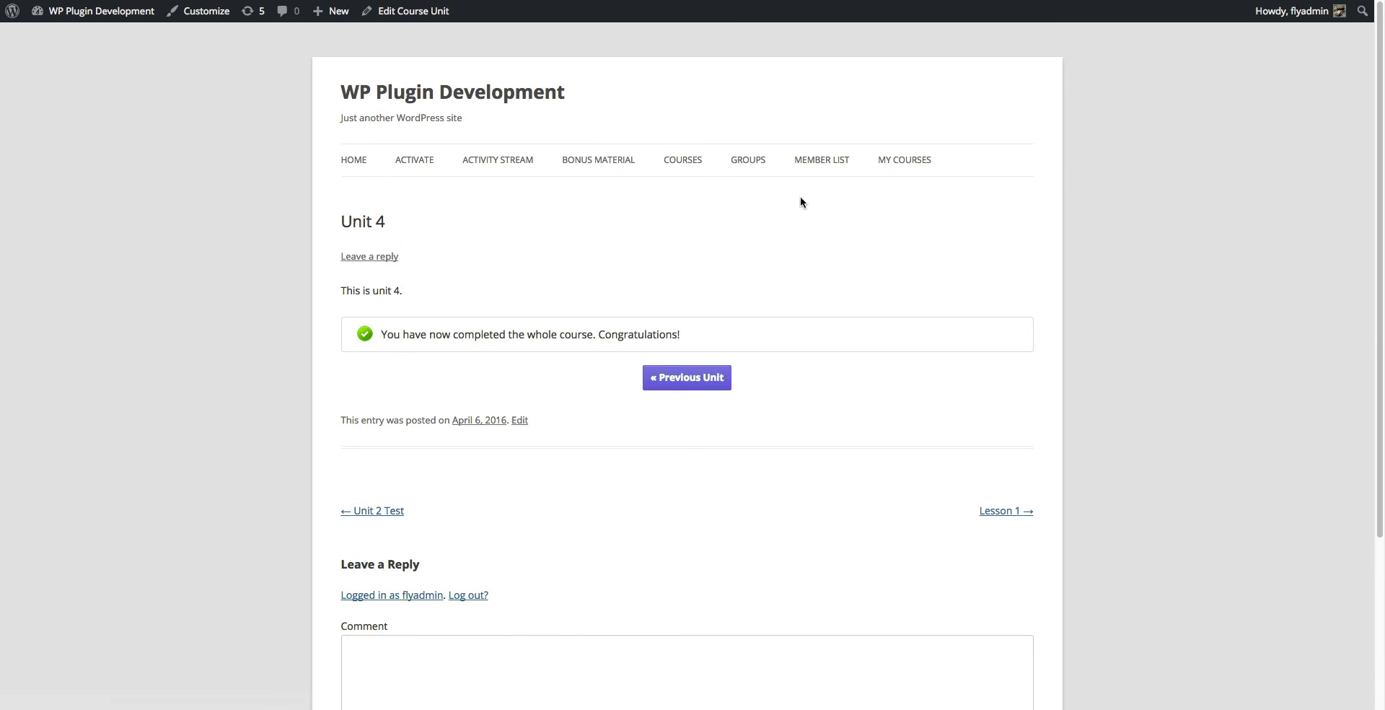
# Step: Open Unit 1 of the Twitter Marketing course from the My Courses page to check its access
pyautogui.click(903, 160)
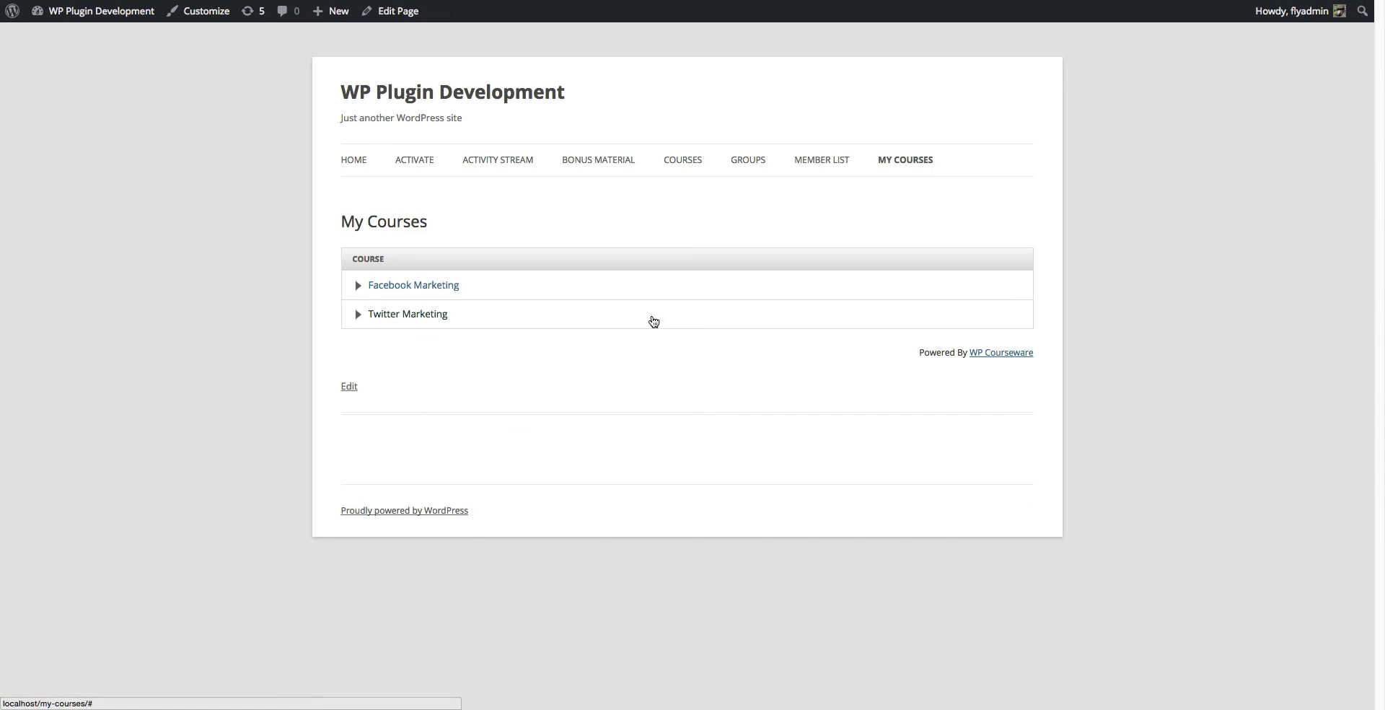
pyautogui.click(359, 314)
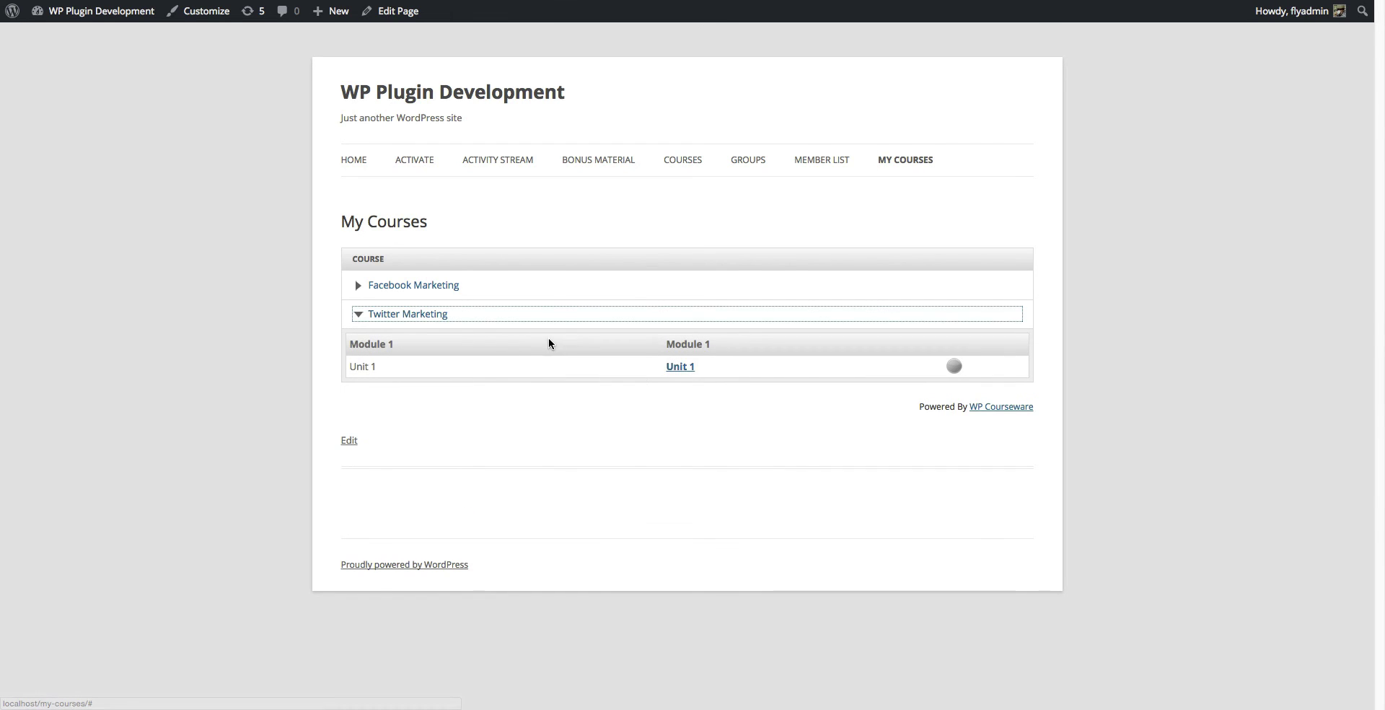
pyautogui.click(681, 366)
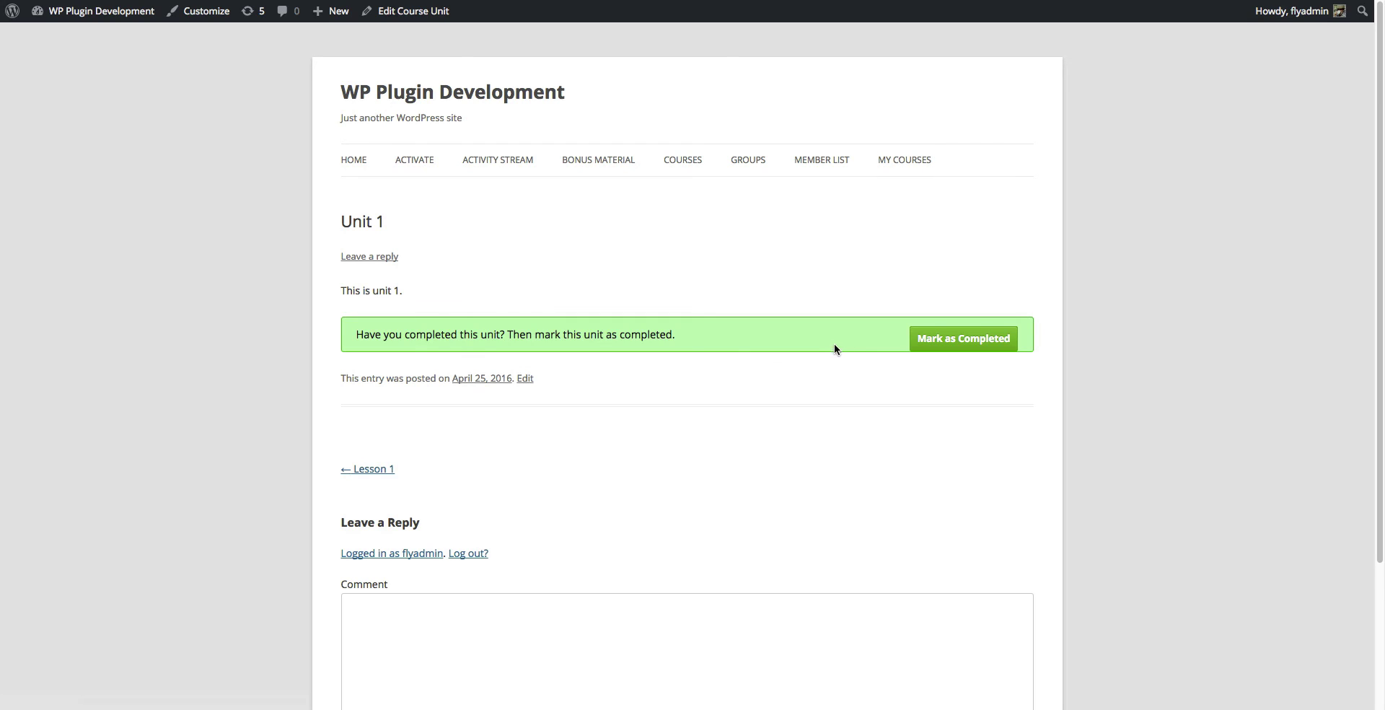